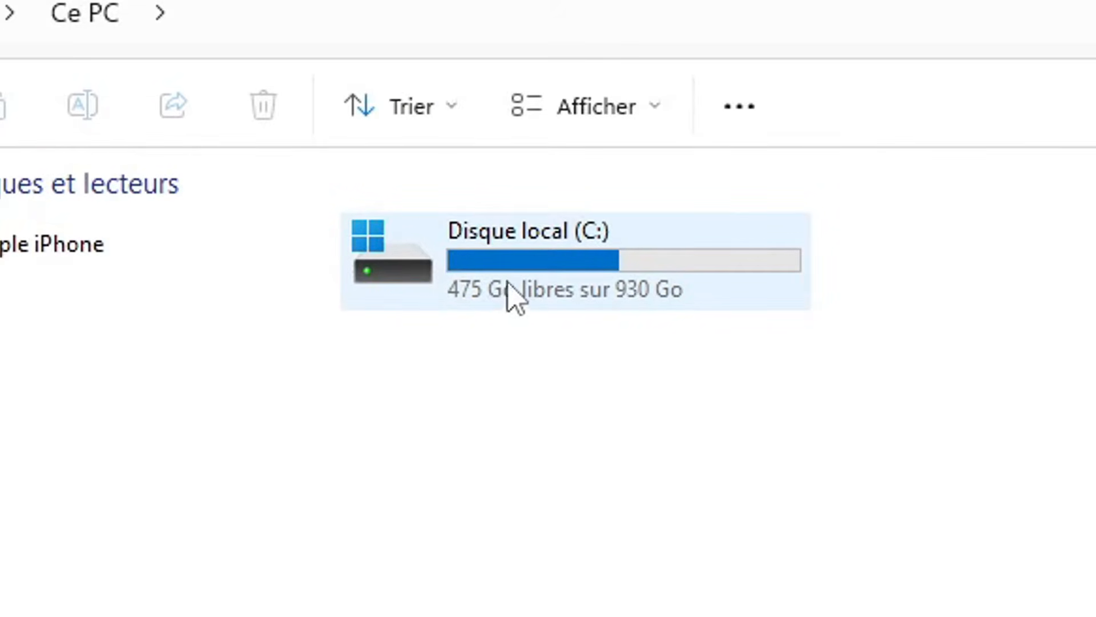
pyautogui.moveTo(379, 385); pyautogui.dragTo(865, 497)
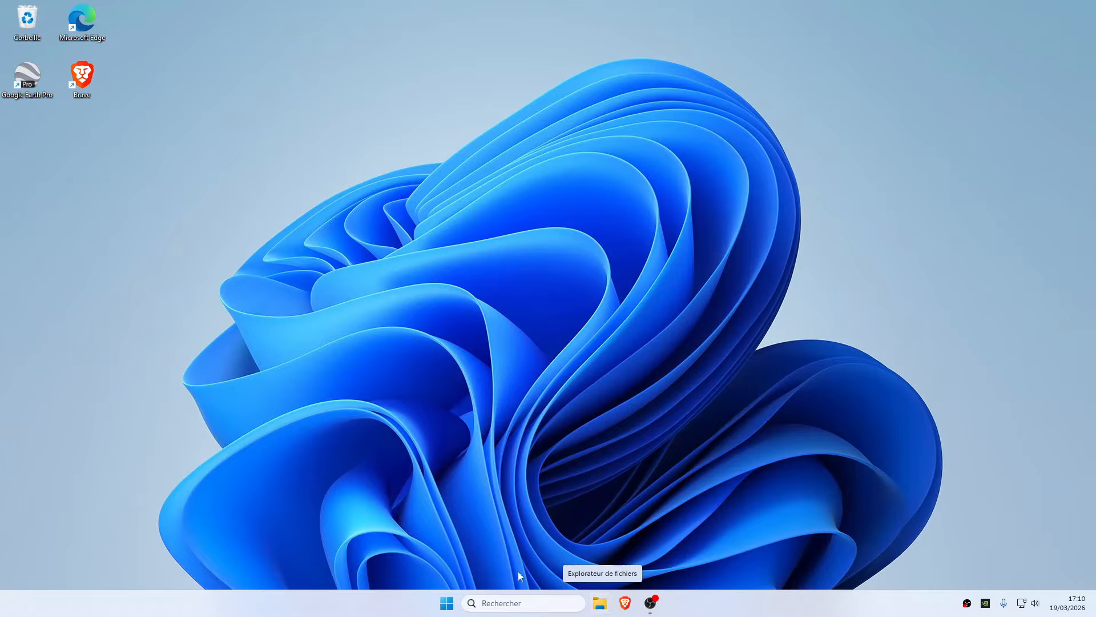
# Step: Search the system for "explo" and open the file explorer (Explorateur de fichiers)
pyautogui.click(442, 607)
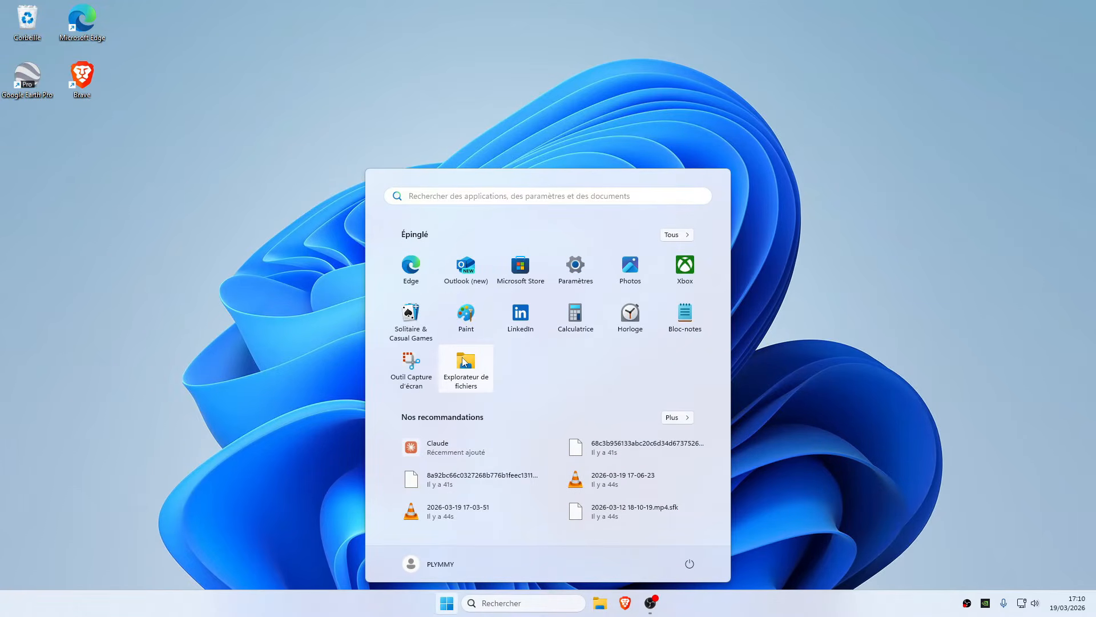
pyautogui.click(448, 197)
pyautogui.write('explo')
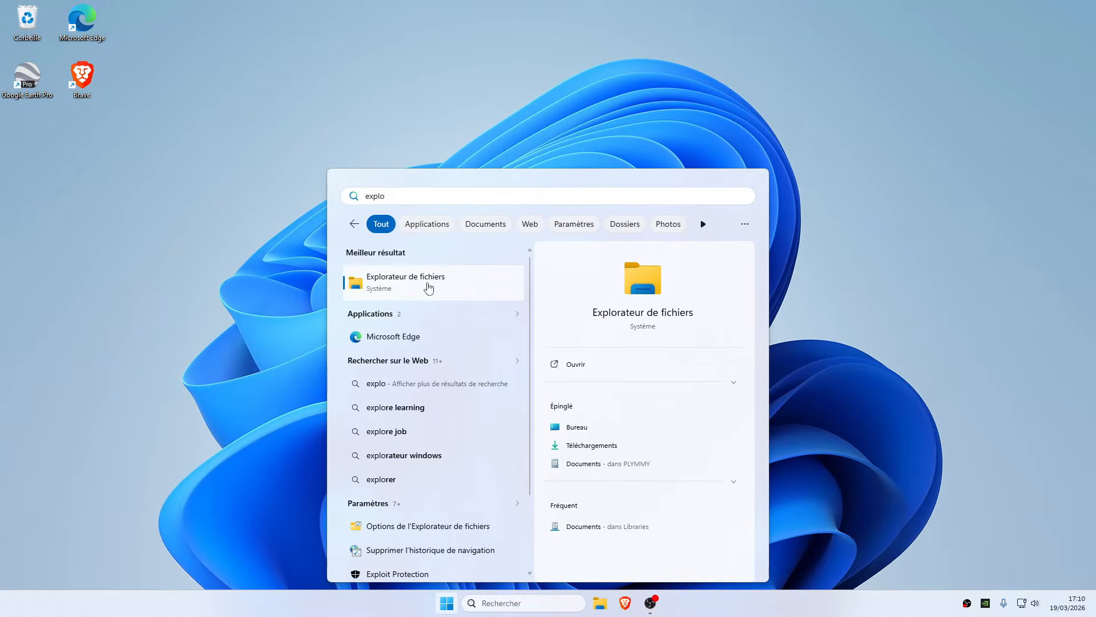
pyautogui.click(391, 279)
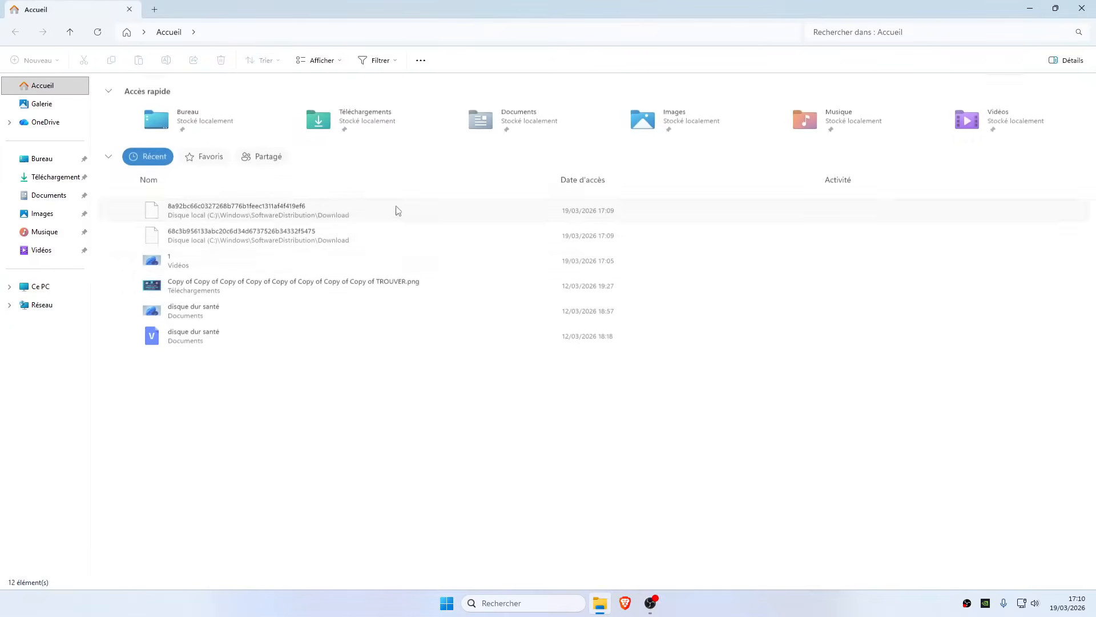
# Step: Open the folder C:\Windows\SoftwareDistribution\Download, starting from Ce PC
pyautogui.click(49, 290)
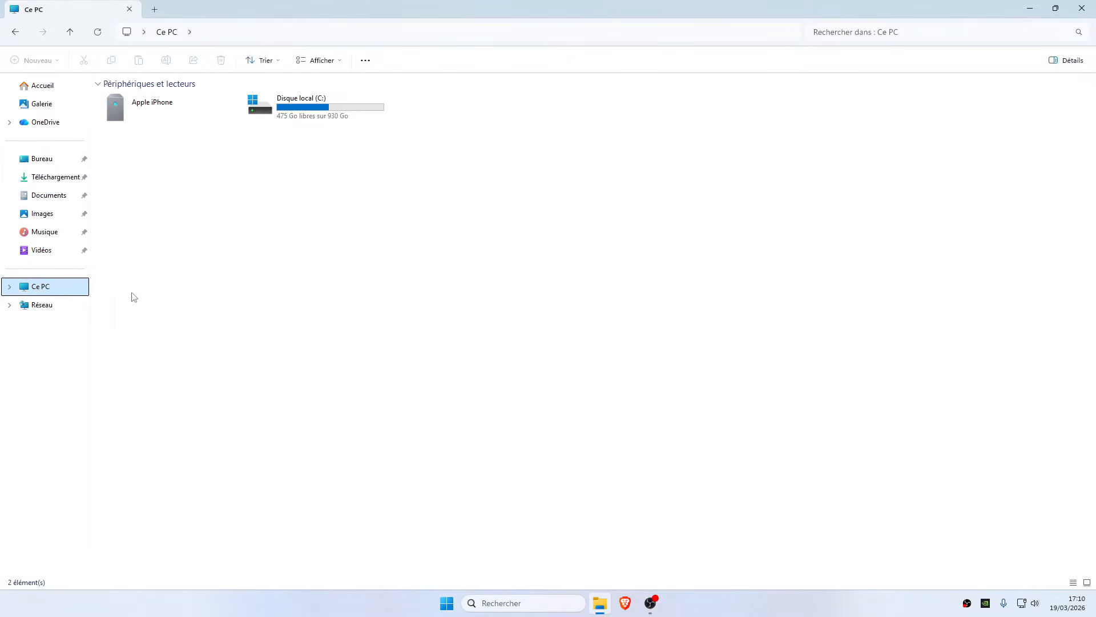
pyautogui.doubleClick(318, 114)
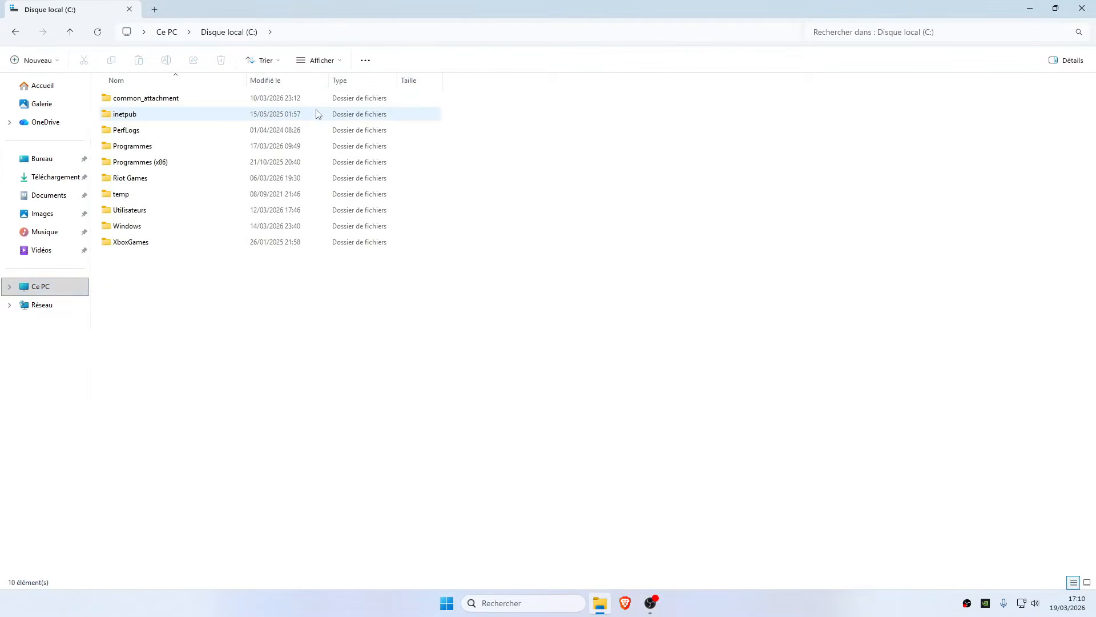
pyautogui.doubleClick(151, 228)
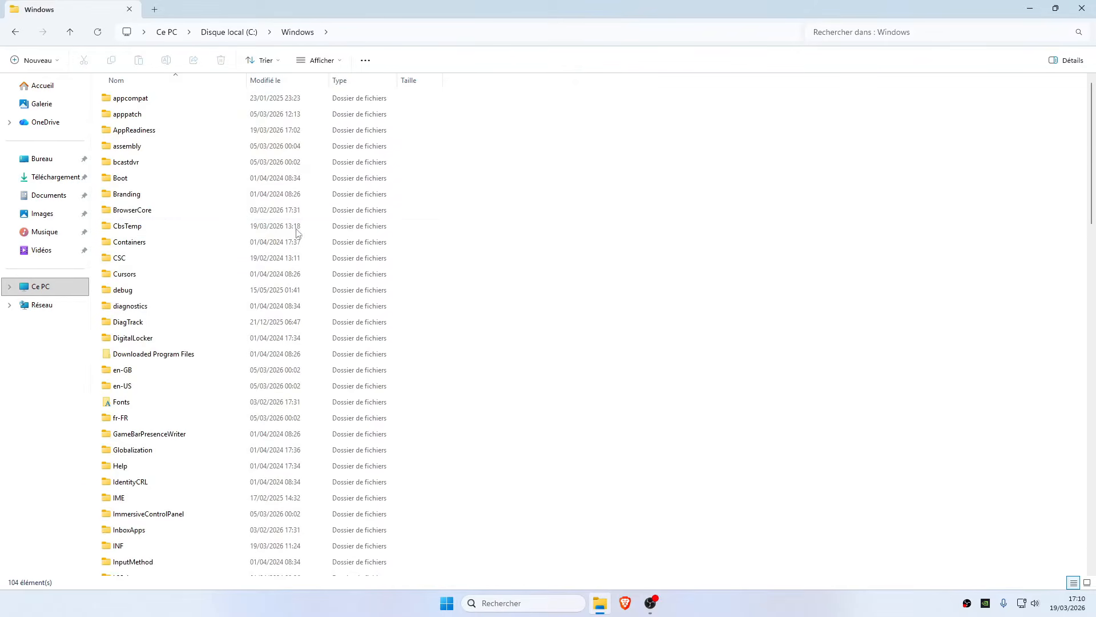
pyautogui.scroll(-4, 274, 217)
pyautogui.scroll(-11, 268, 206)
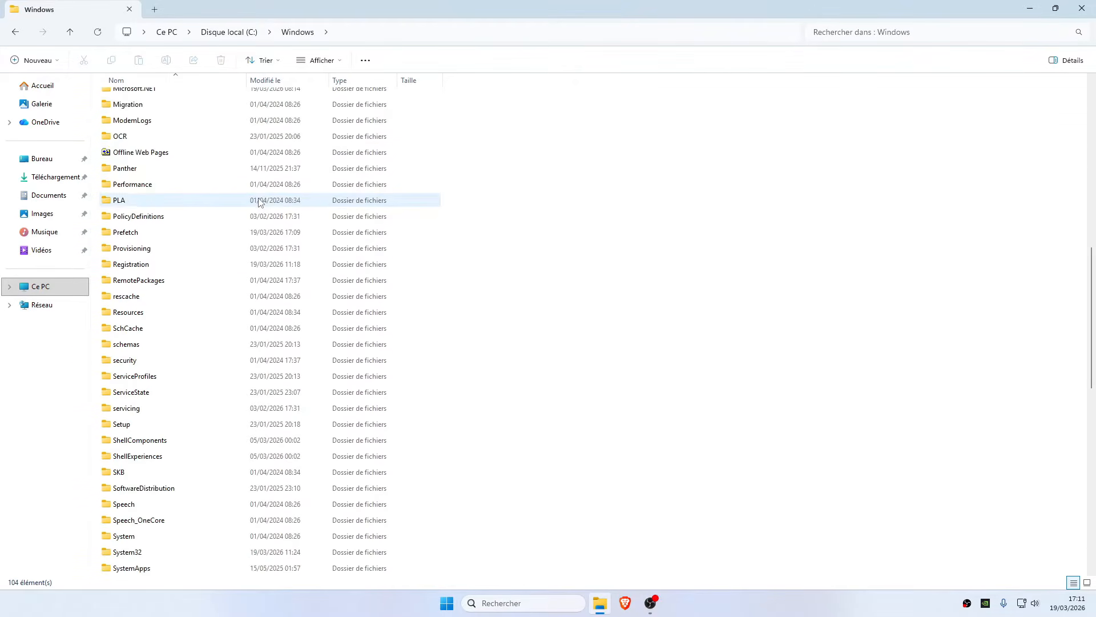
pyautogui.scroll(-2, 250, 210)
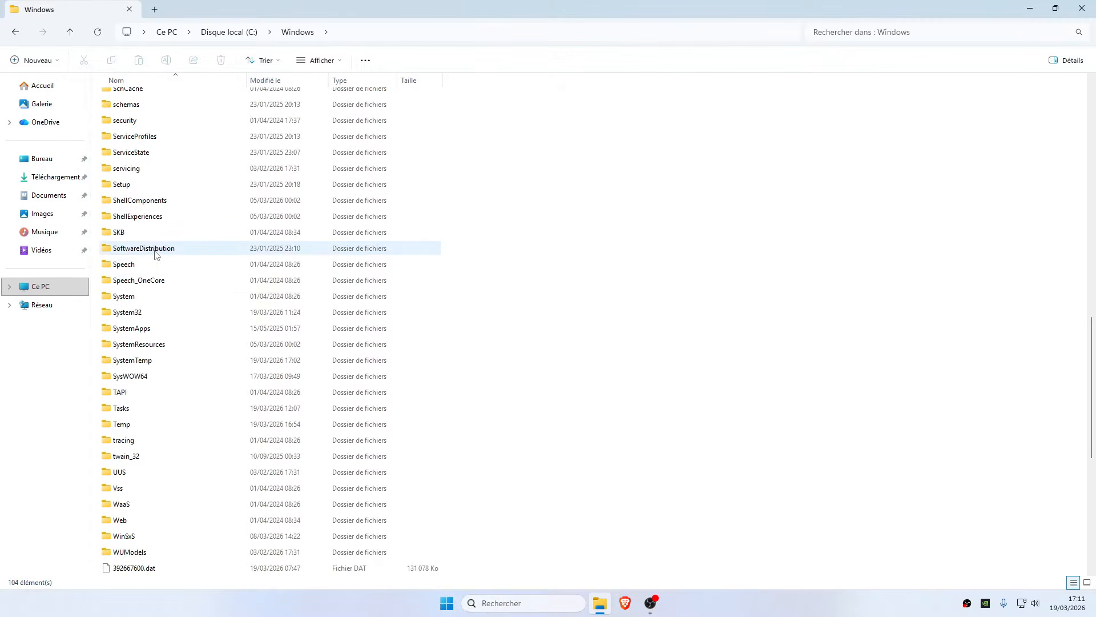
pyautogui.doubleClick(194, 255)
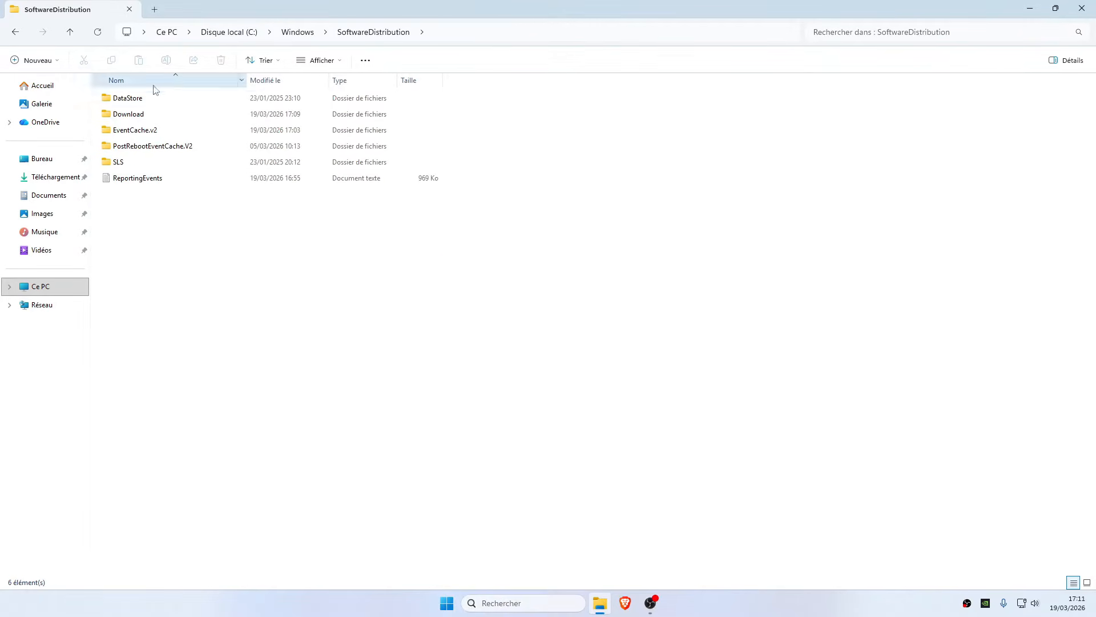
pyautogui.click(138, 116)
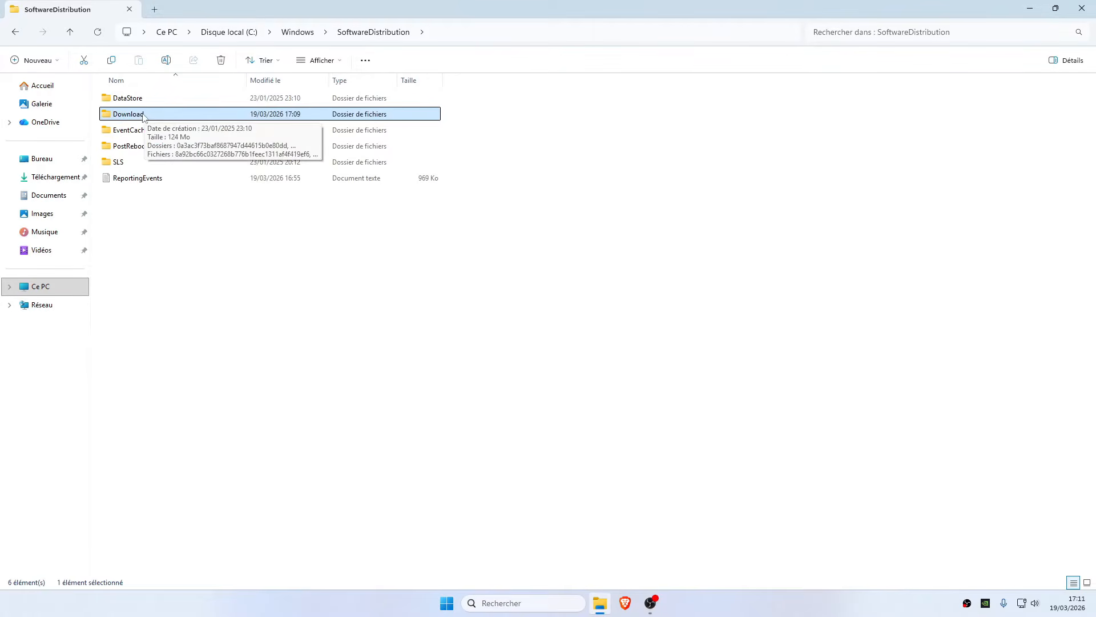
pyautogui.doubleClick(144, 117)
pyautogui.moveTo(437, 103); pyautogui.dragTo(402, 193)
pyautogui.moveTo(473, 96); pyautogui.dragTo(355, 592)
pyautogui.click(553, 434)
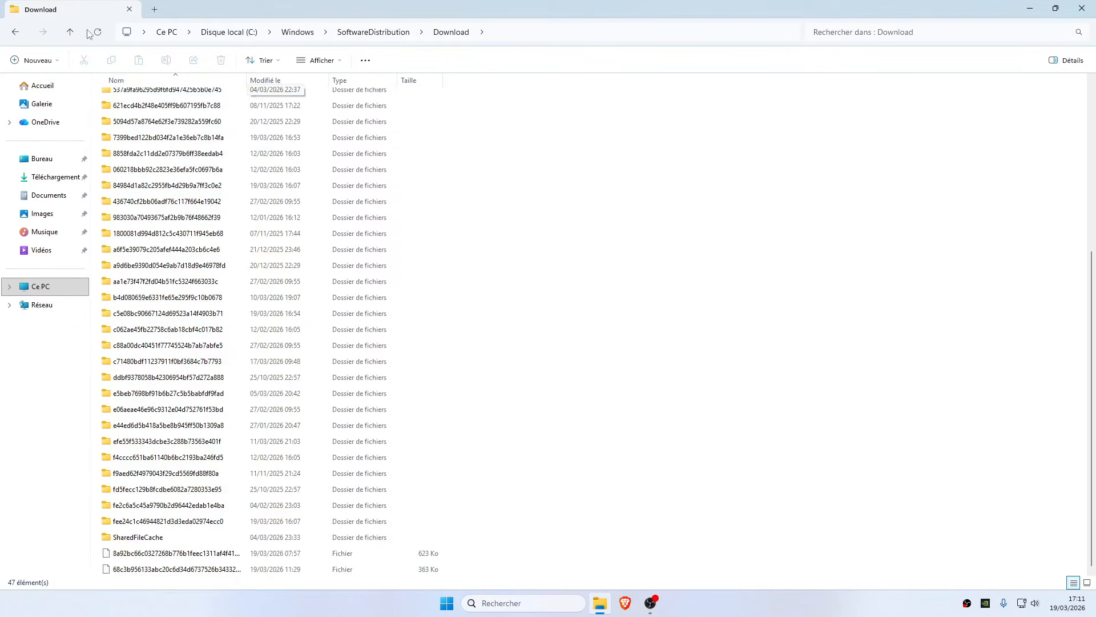
pyautogui.press('Home')
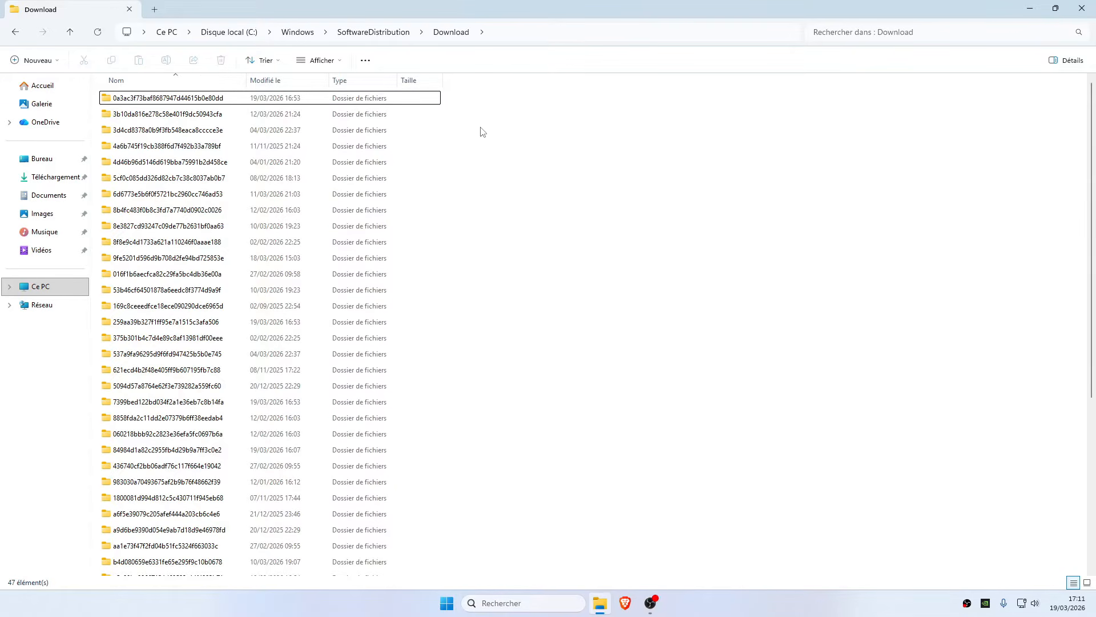
pyautogui.click(15, 32)
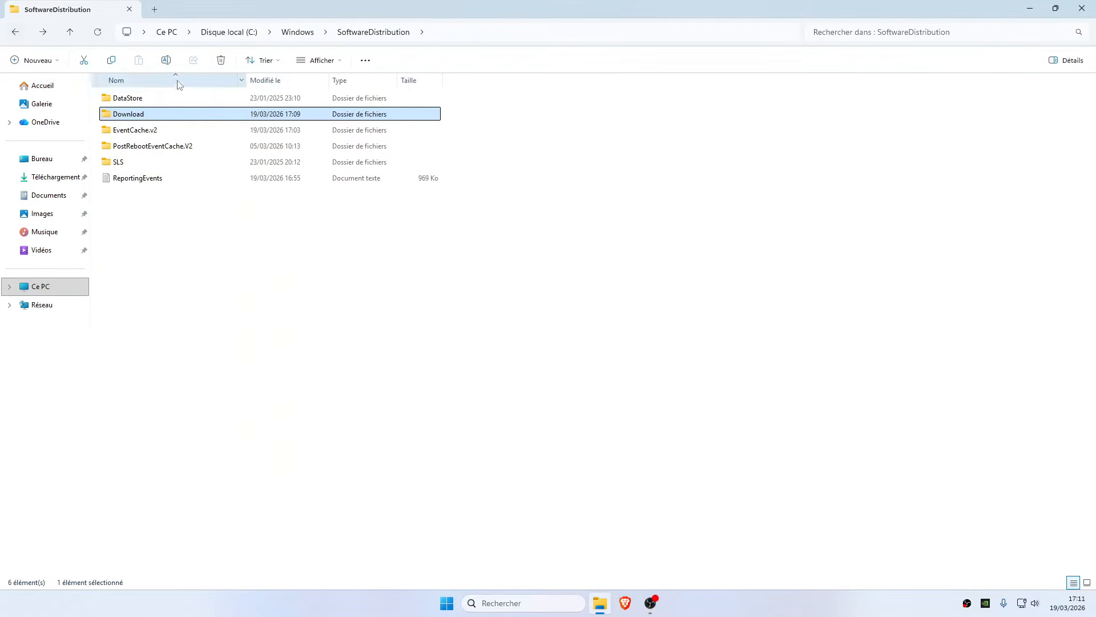
pyautogui.doubleClick(142, 117)
pyautogui.moveTo(482, 103); pyautogui.dragTo(554, 413)
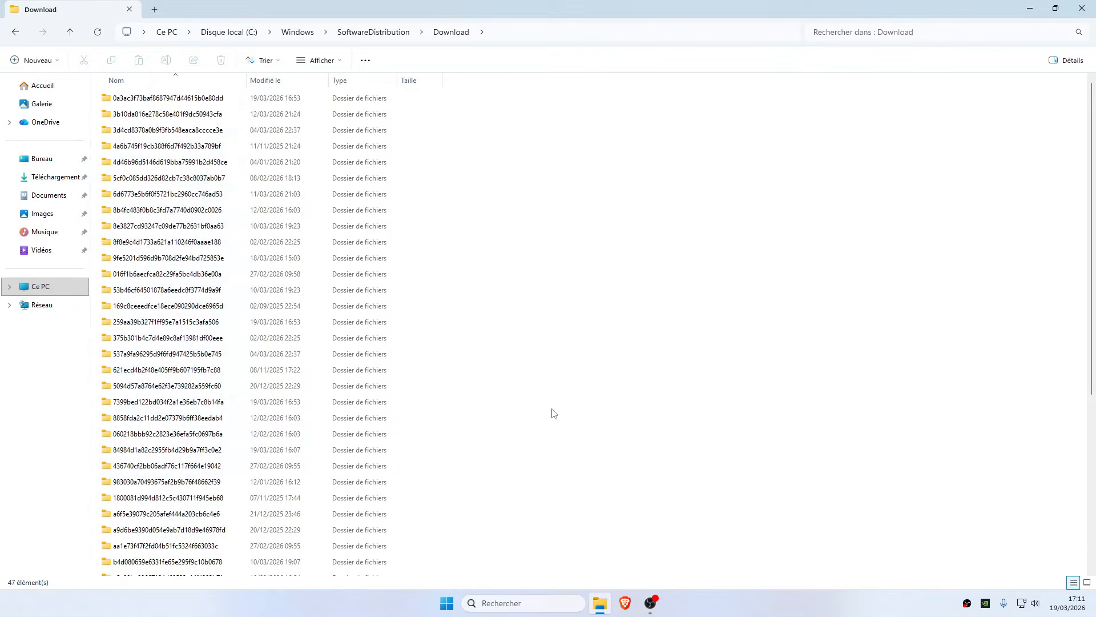
pyautogui.hotkey('ctrl', 'a')
pyautogui.click(545, 221)
# Step: Delete every folder and file inside SoftwareDistribution\Download, granting administrator permission for all current items
pyautogui.moveTo(478, 100); pyautogui.dragTo(506, 542)
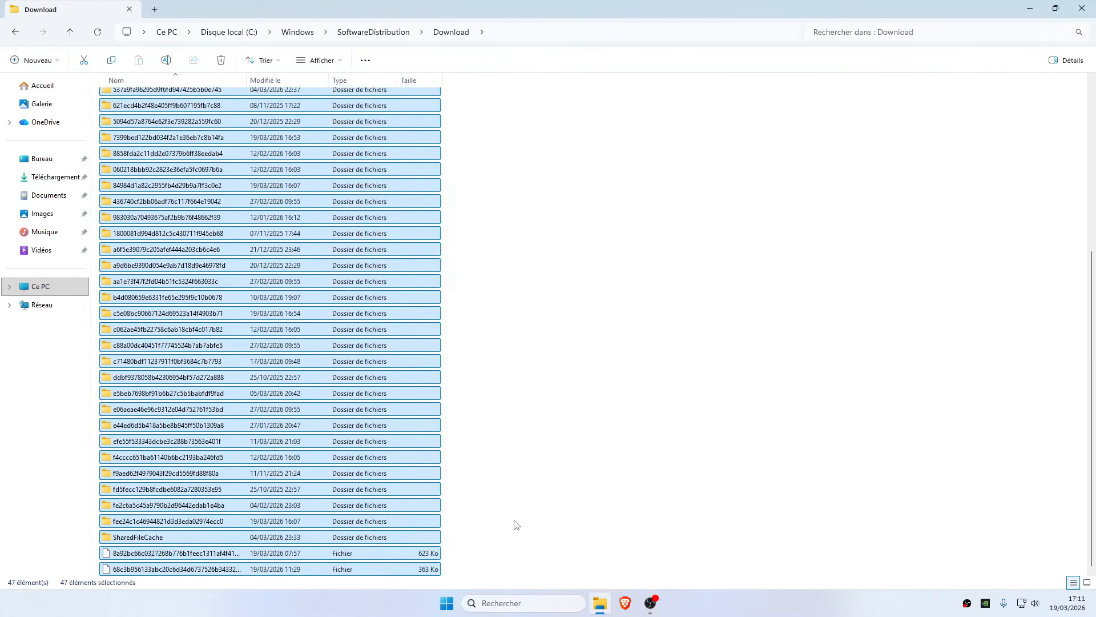
pyautogui.rightClick(378, 282)
pyautogui.click(508, 301)
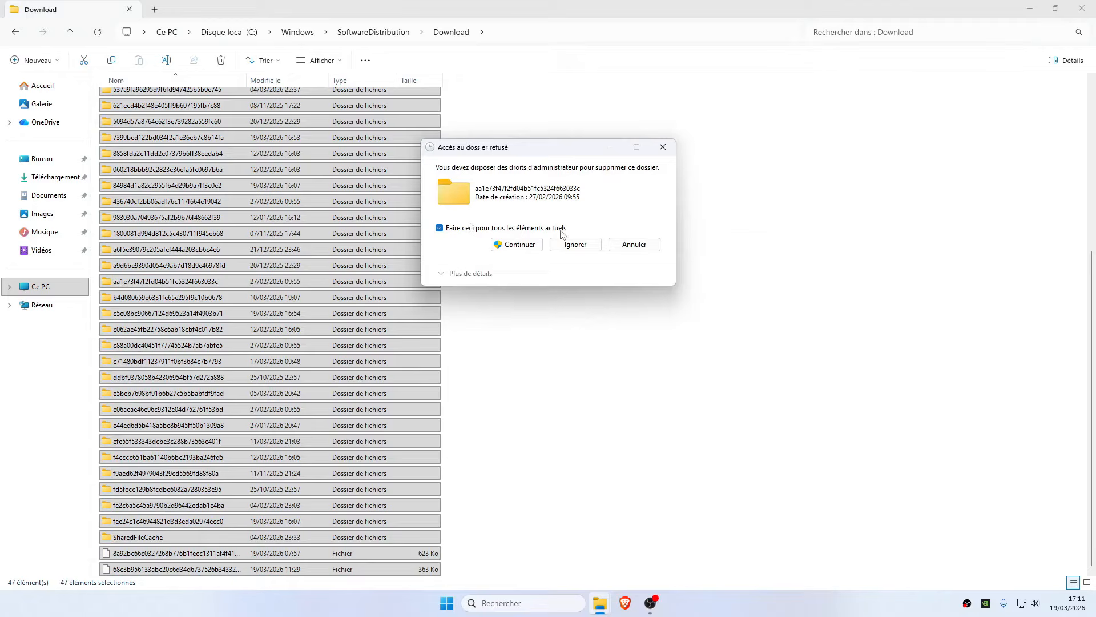
pyautogui.click(515, 243)
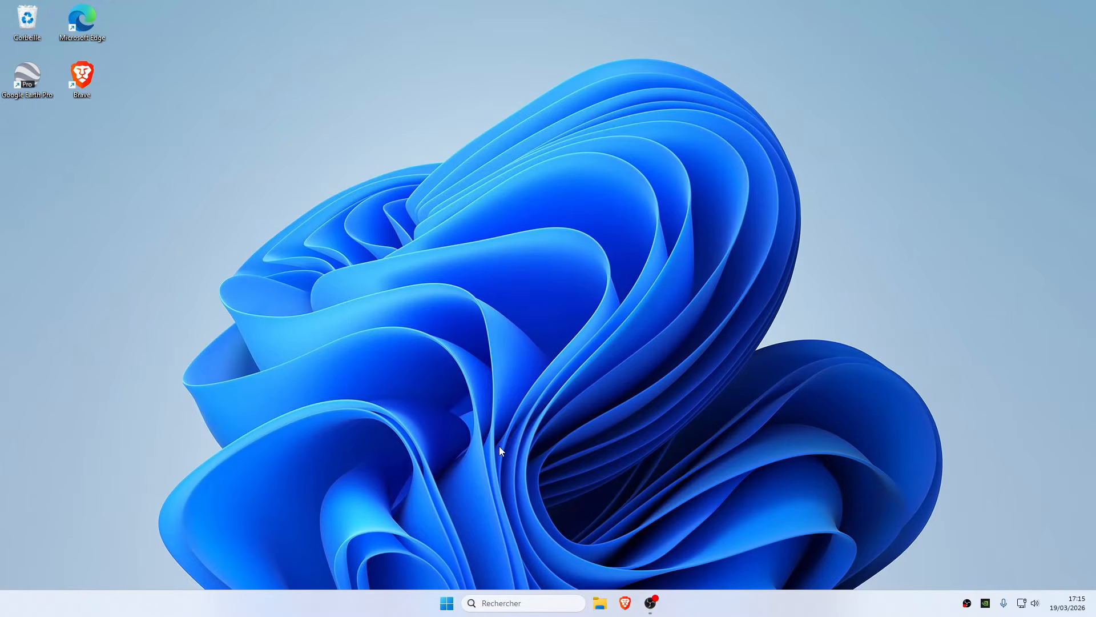
# Step: Run the wsreset command to reset the Microsoft Store cache, and close the Store window once it has opened
pyautogui.rightClick(449, 601)
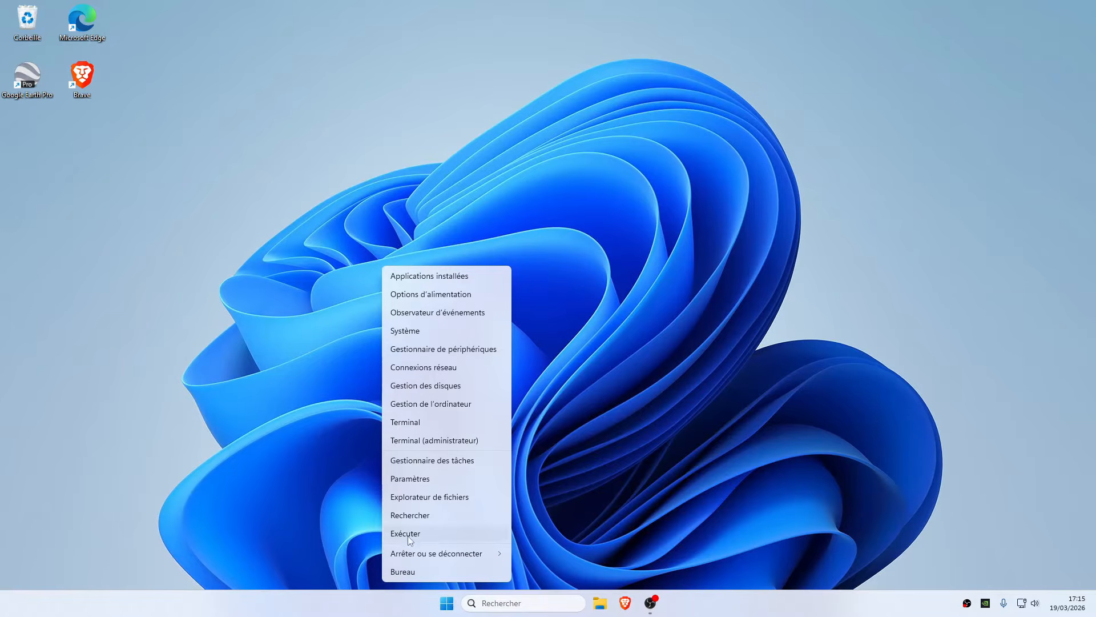
pyautogui.click(418, 538)
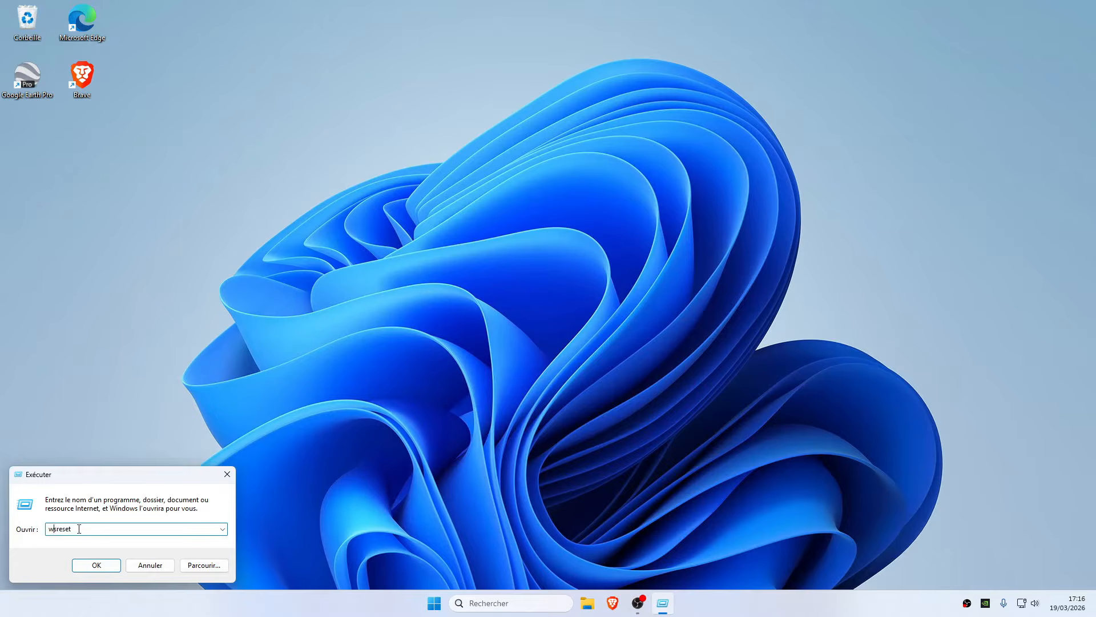
pyautogui.write('wsreset')
pyautogui.click(96, 565)
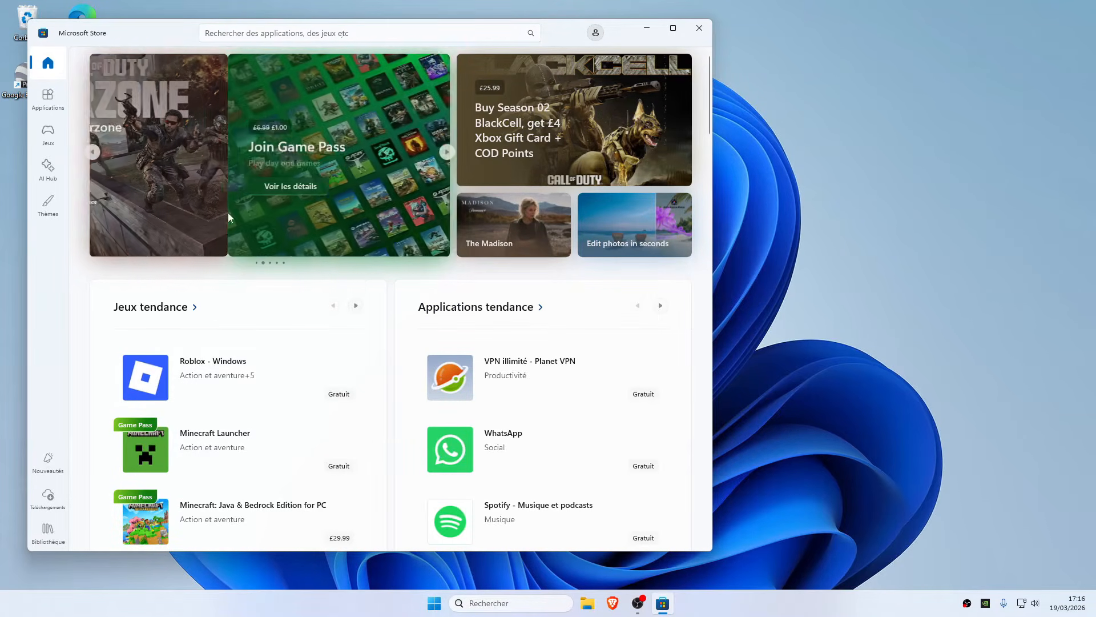
pyautogui.moveTo(558, 32); pyautogui.dragTo(591, 36)
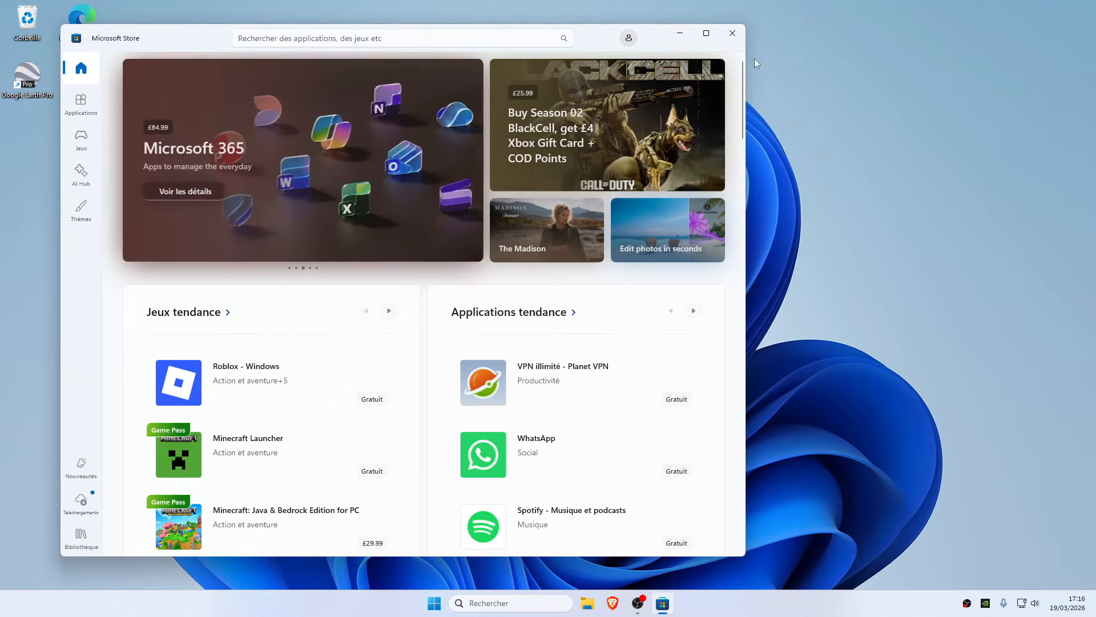
pyautogui.click(732, 33)
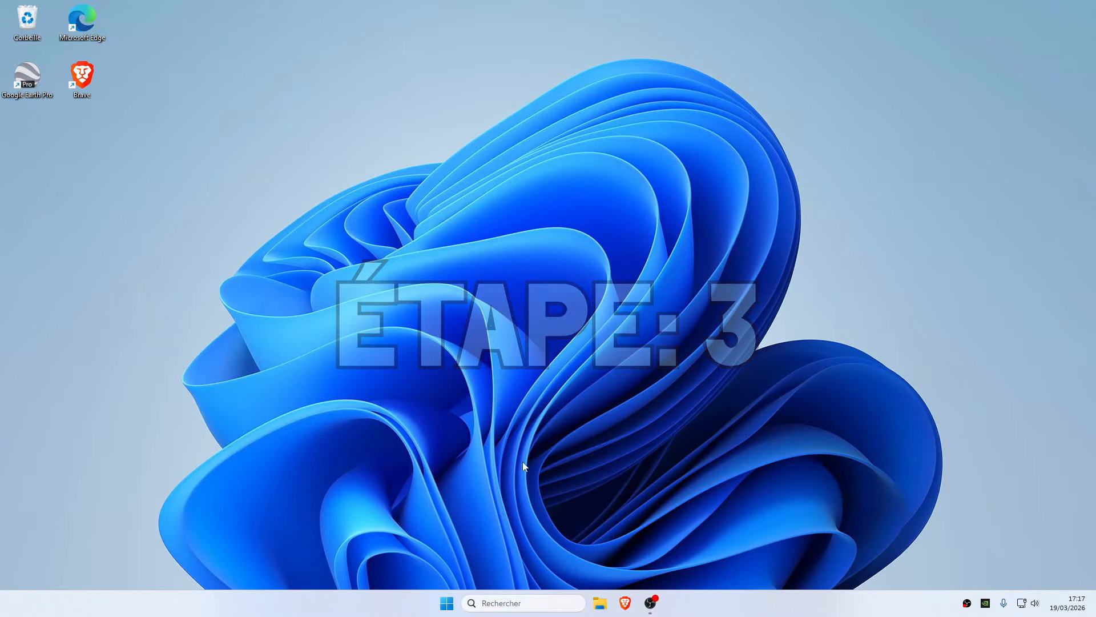
# Step: Run the cleanmgr command to open Disk Cleanup (Nettoyage de disque) for drive C:
pyautogui.rightClick(447, 603)
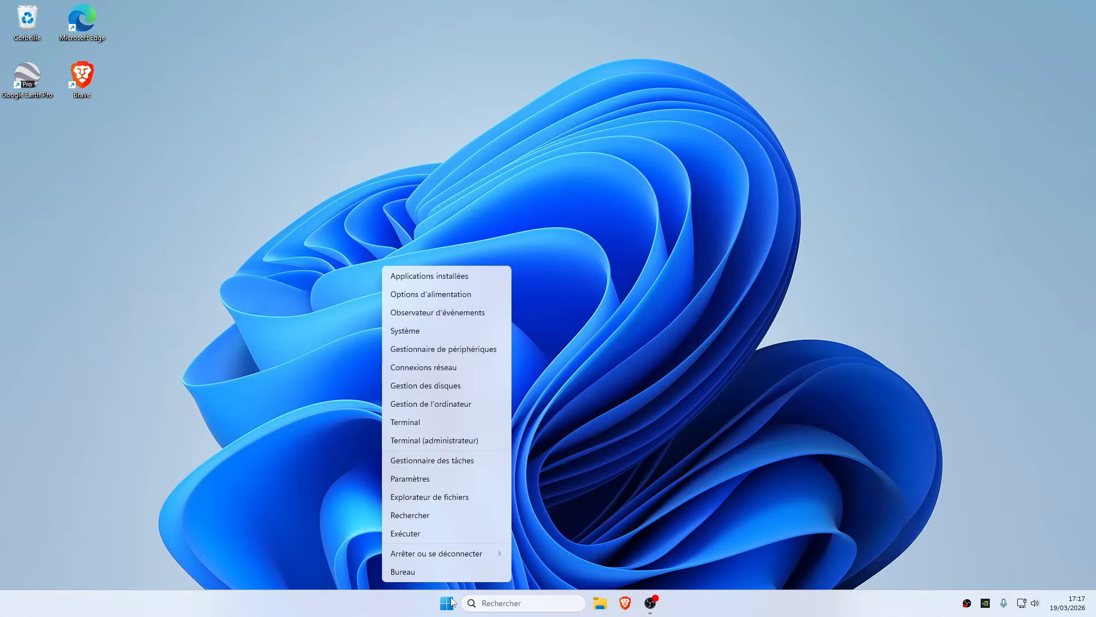
pyautogui.click(406, 534)
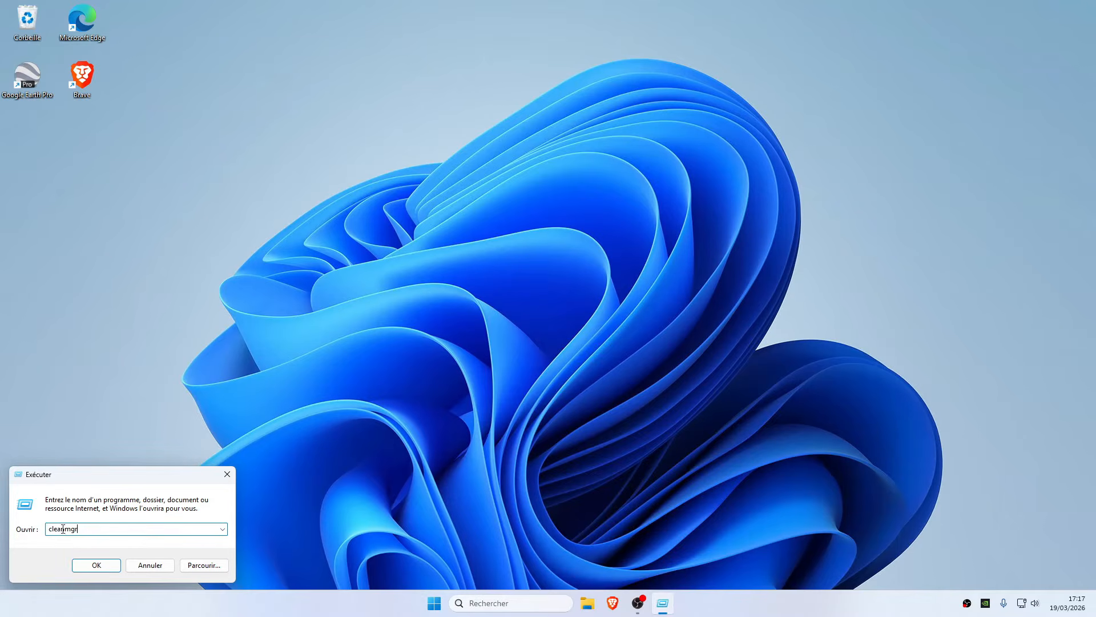
pyautogui.click(96, 565)
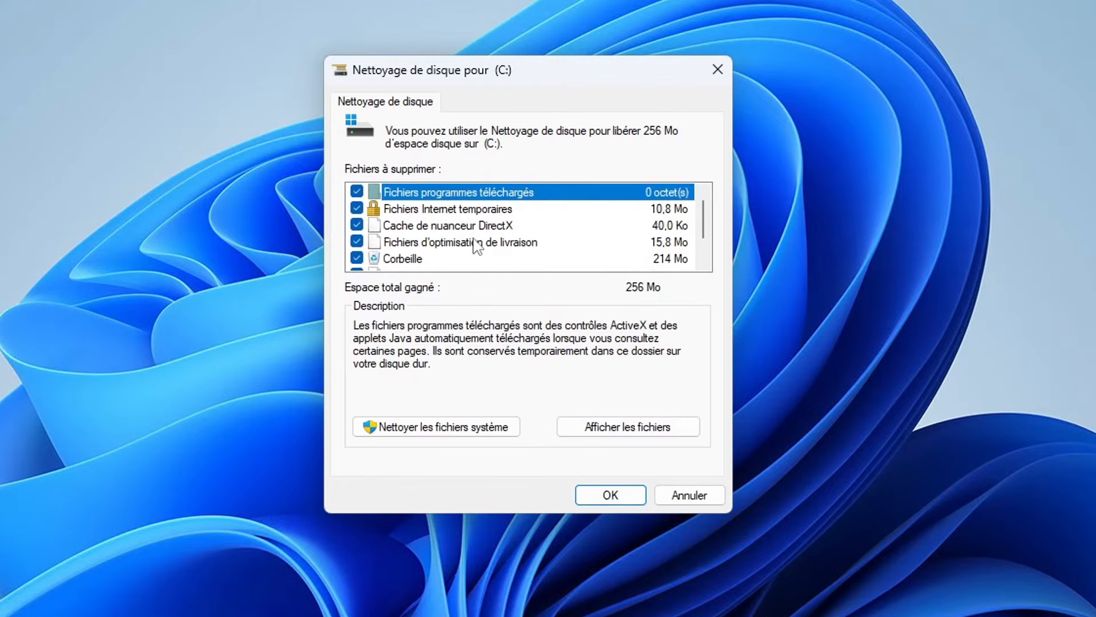
# Step: Review the file categories offered for deletion on drive C:, including the Recycle Bin (Corbeille), temporary files and thumbnails (Miniatures)
pyautogui.scroll(-1, 457, 237)
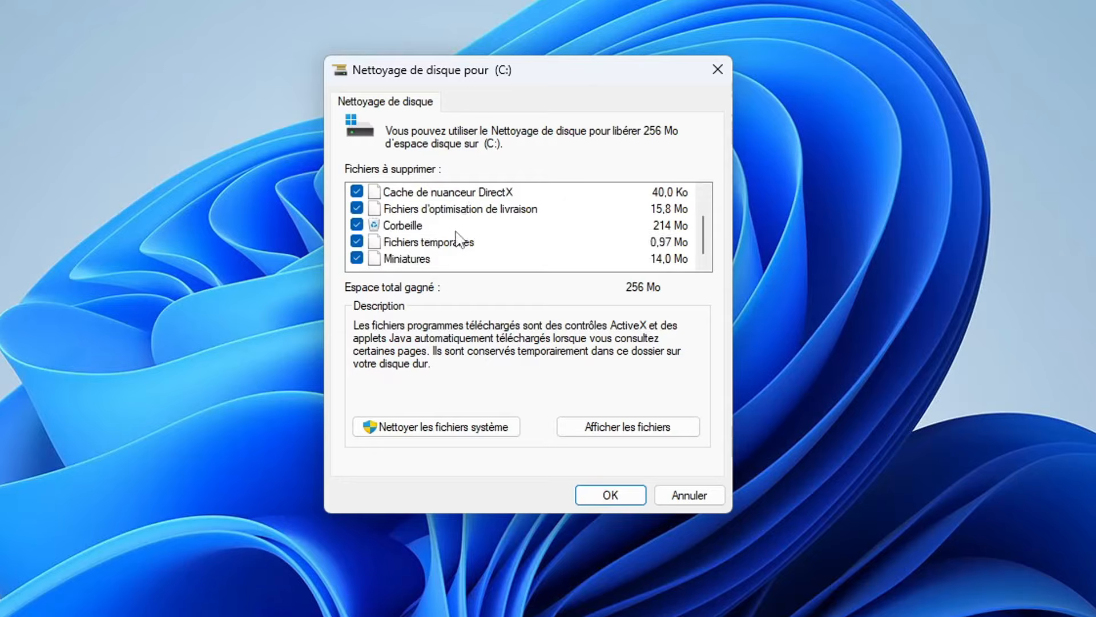
pyautogui.scroll(1, 461, 244)
pyautogui.scroll(-1, 477, 233)
pyautogui.click(360, 227)
pyautogui.click(359, 226)
pyautogui.click(357, 258)
pyautogui.scroll(2, 419, 257)
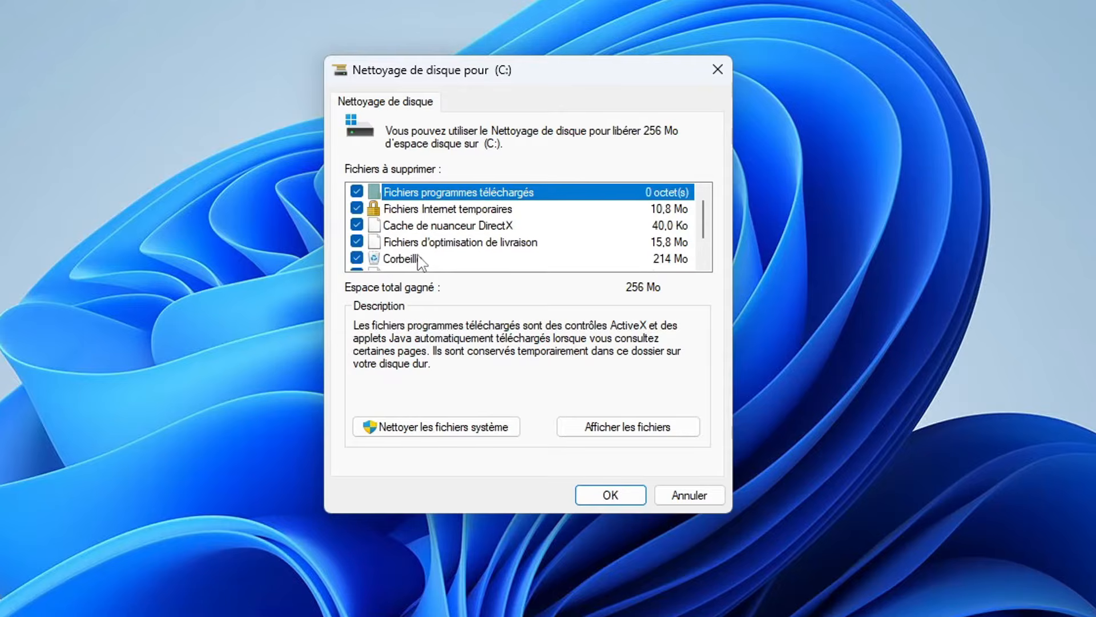
pyautogui.scroll(-1, 365, 212)
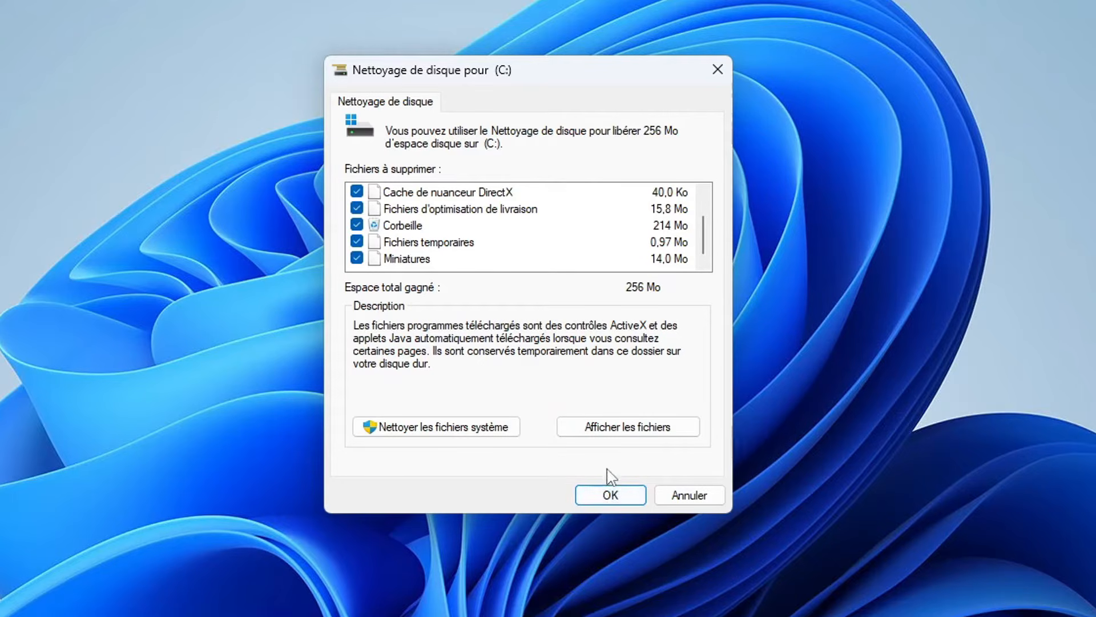
# Step: Extend the cleanup of drive C: to system files and look over the longer list of file categories
pyautogui.click(445, 427)
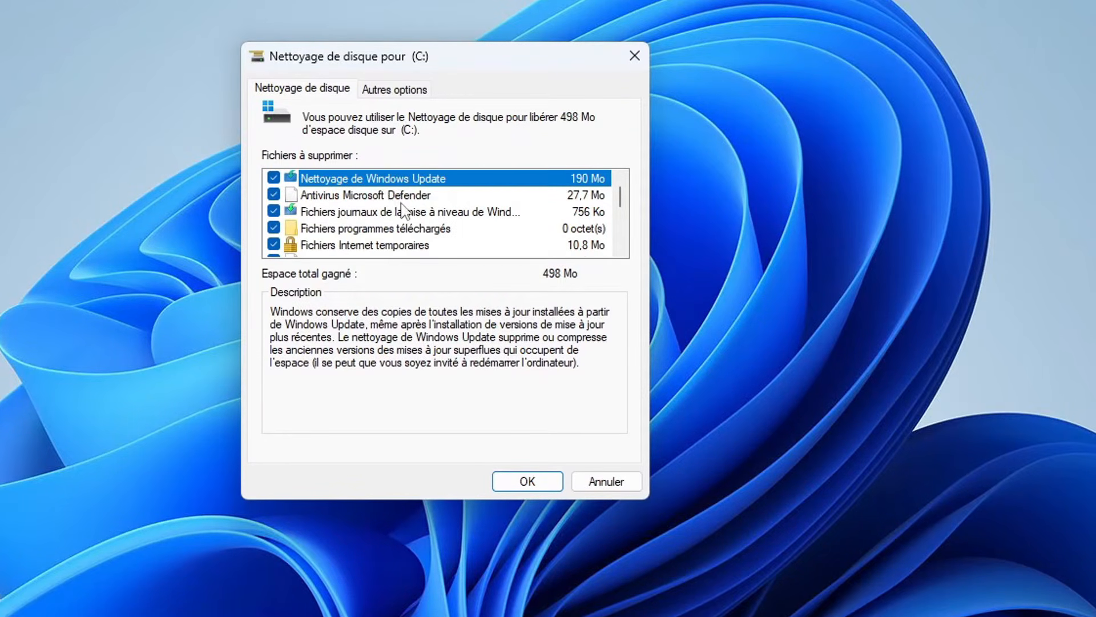
pyautogui.scroll(-3, 407, 199)
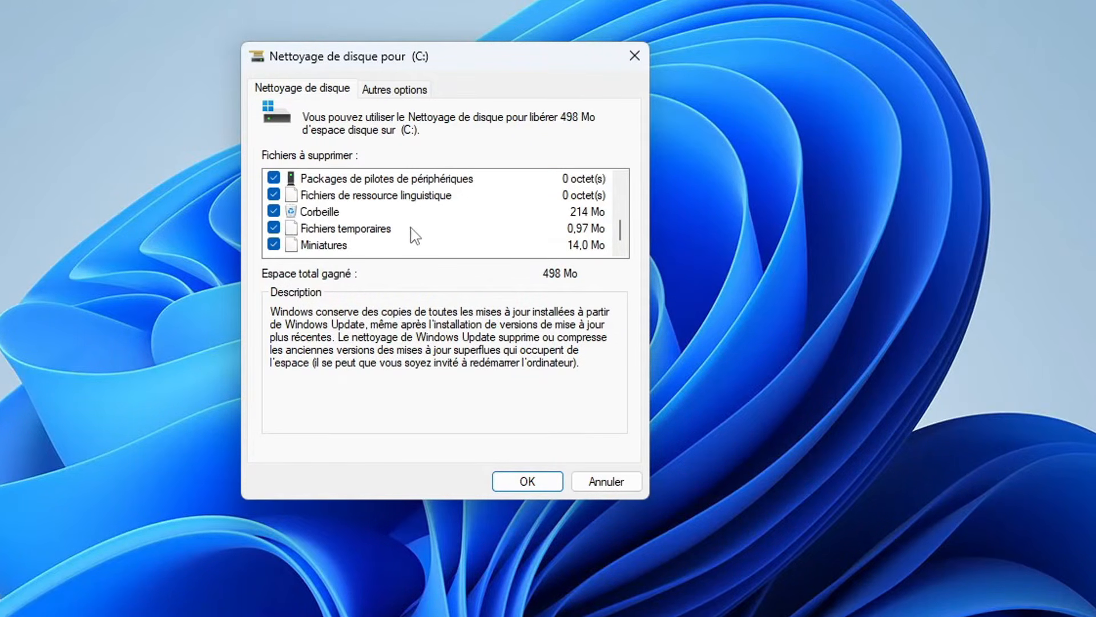
pyautogui.scroll(3, 415, 232)
pyautogui.moveTo(490, 64); pyautogui.dragTo(577, 76)
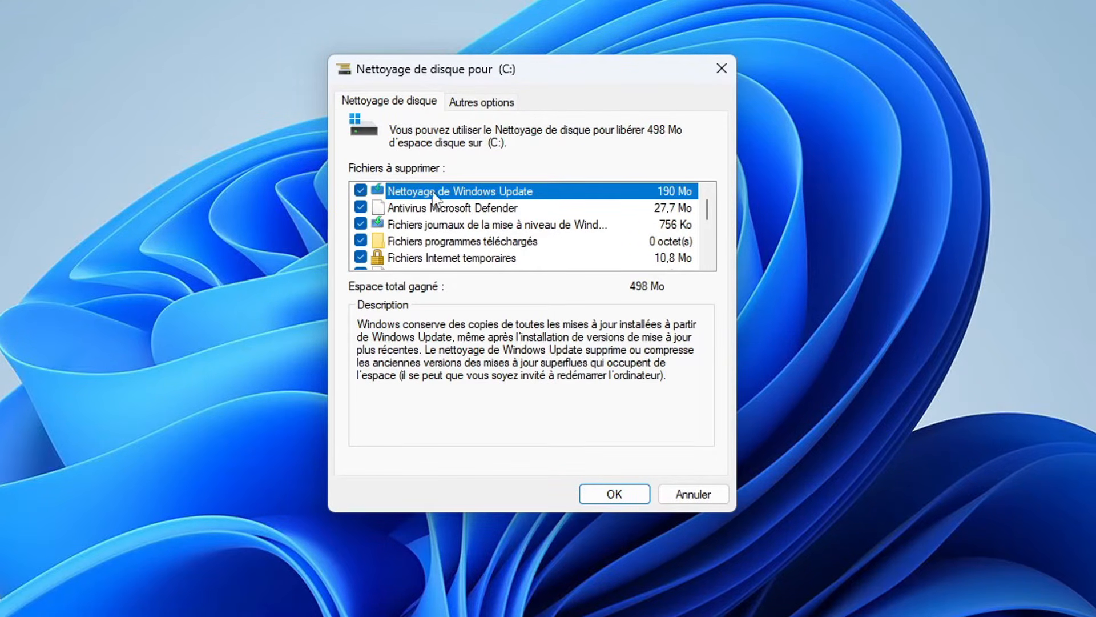
# Step: Check the remaining categories and permanently delete all the ticked files, including Windows Update cleanup, Recycle Bin, temporary files and thumbnails
pyautogui.scroll(-3, 507, 224)
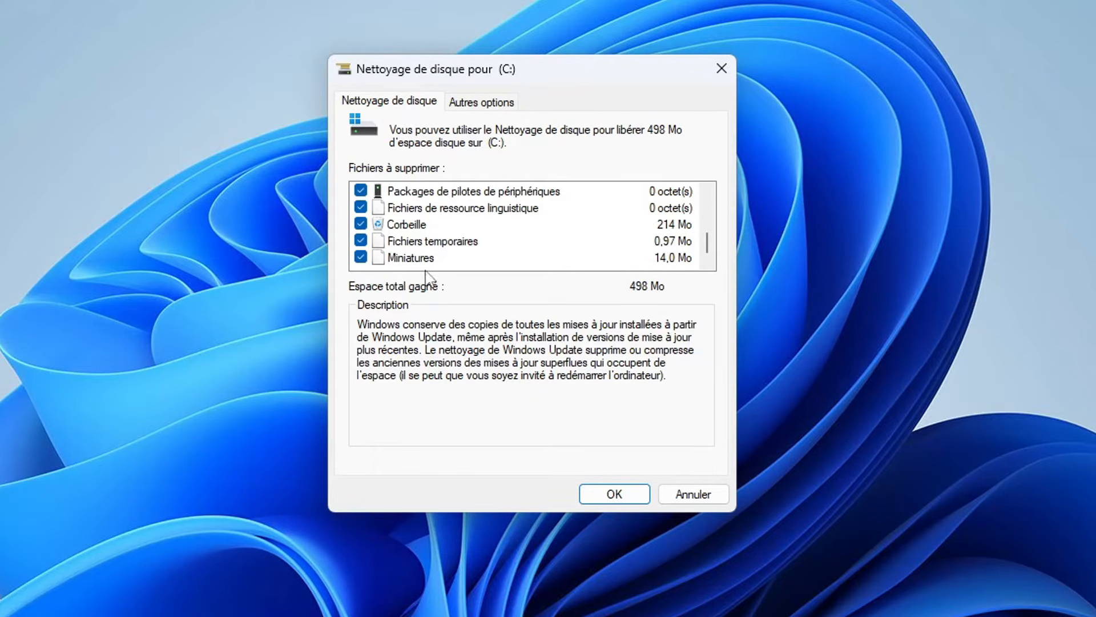
pyautogui.scroll(2, 468, 240)
pyautogui.scroll(-2, 465, 239)
pyautogui.scroll(2, 448, 241)
pyautogui.scroll(-2, 468, 242)
pyautogui.scroll(2, 628, 247)
pyautogui.scroll(-2, 637, 247)
pyautogui.click(618, 496)
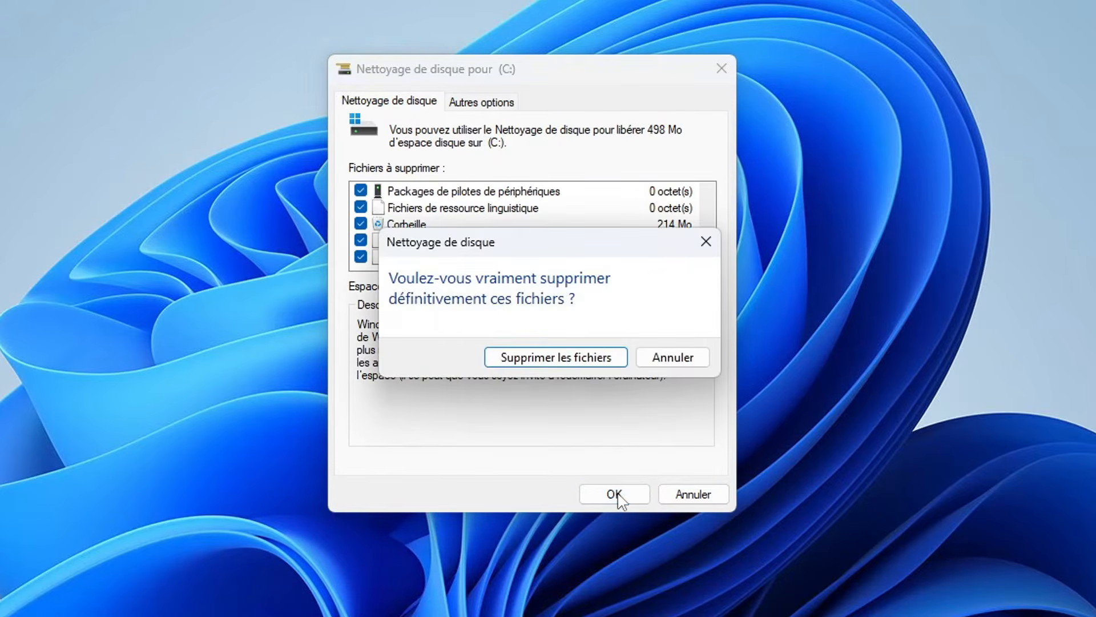
pyautogui.click(549, 359)
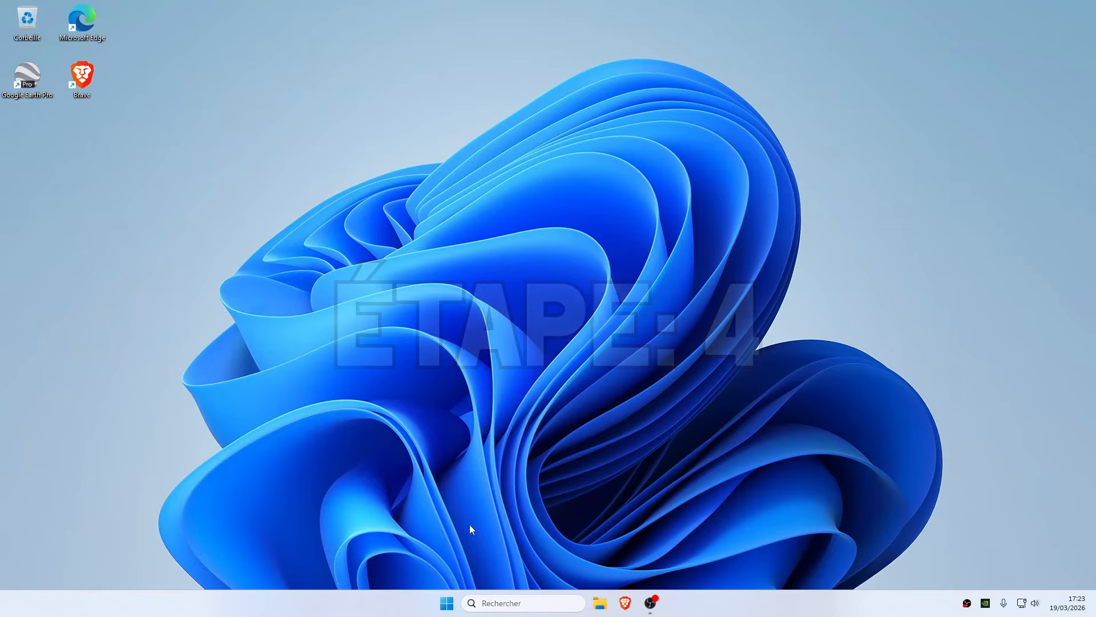
# Step: Run appwiz.cpl to open Programs and Features (Programmes et fonctionnalités) and maximize its window
pyautogui.rightClick(447, 611)
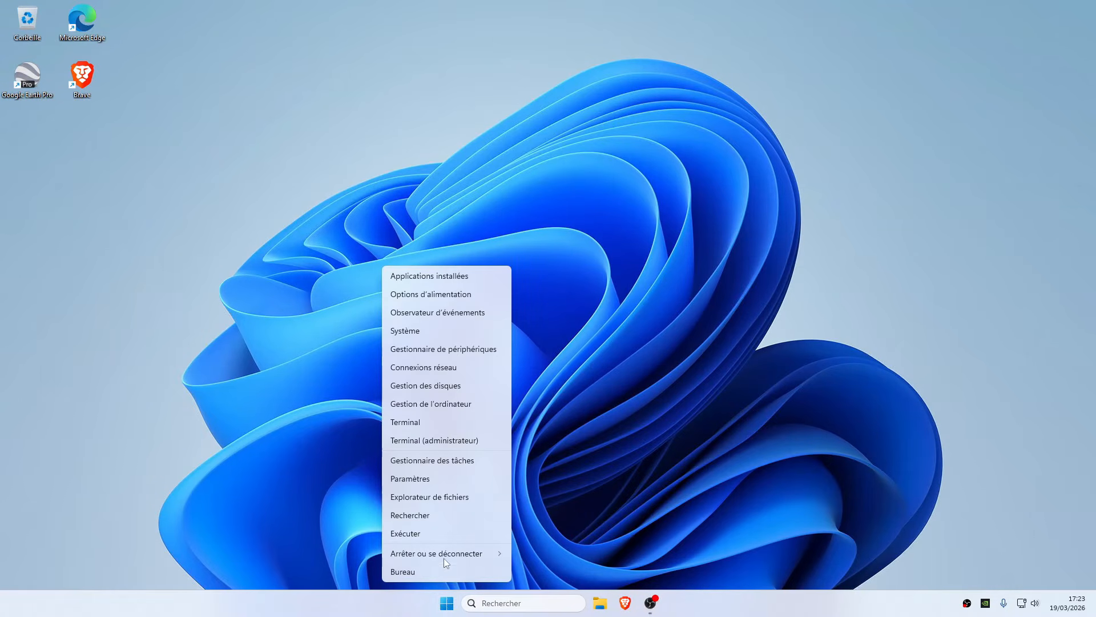
pyautogui.click(422, 533)
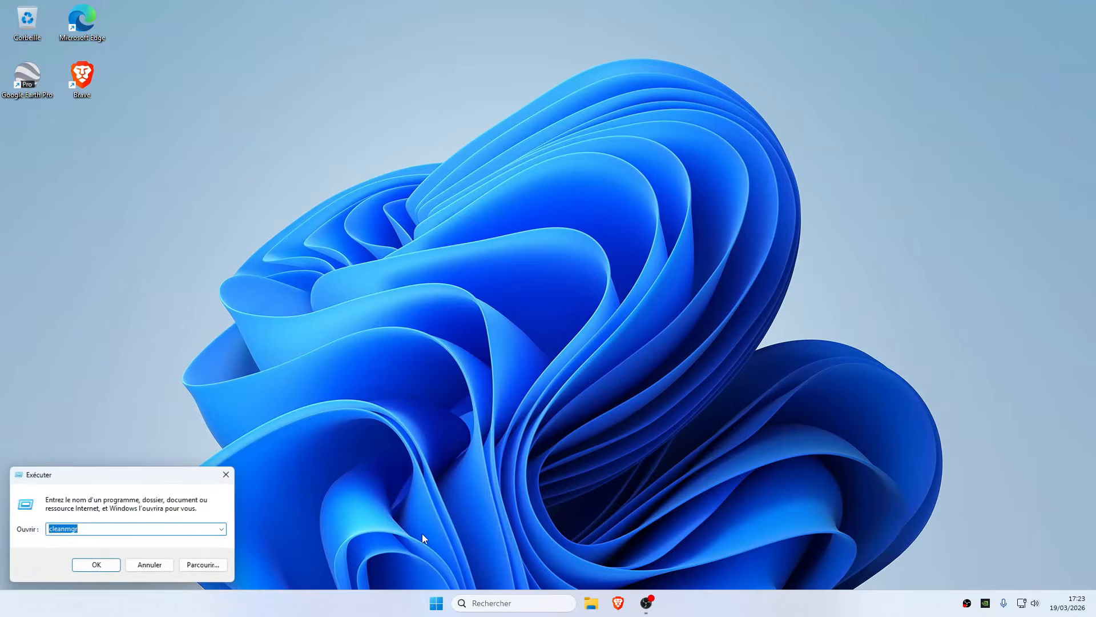
pyautogui.write('a')
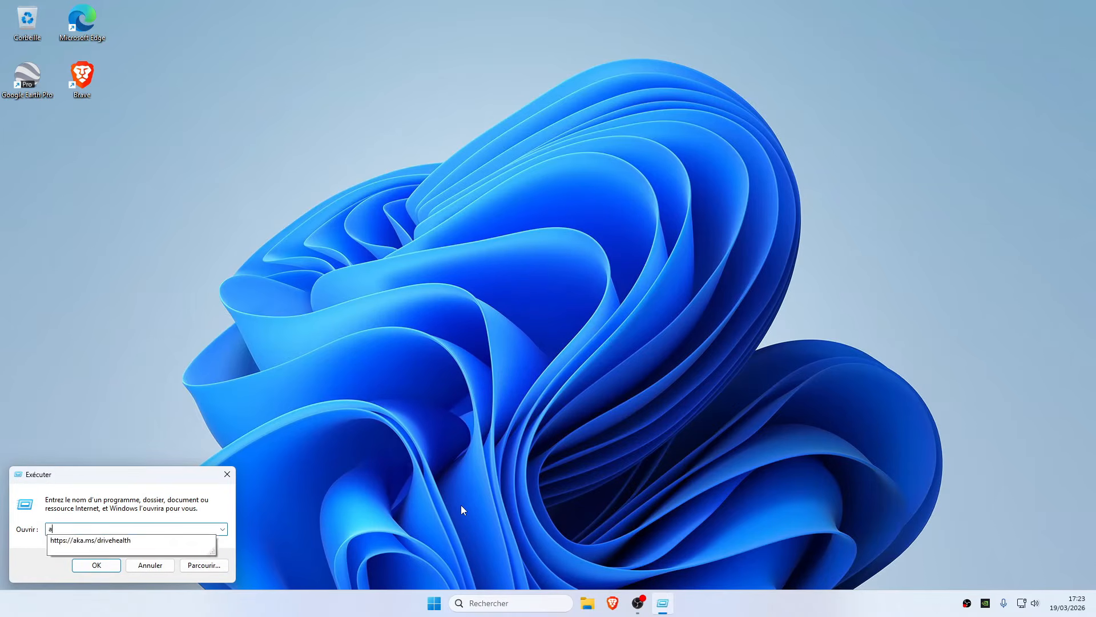
pyautogui.write('ppwiz.cpl')
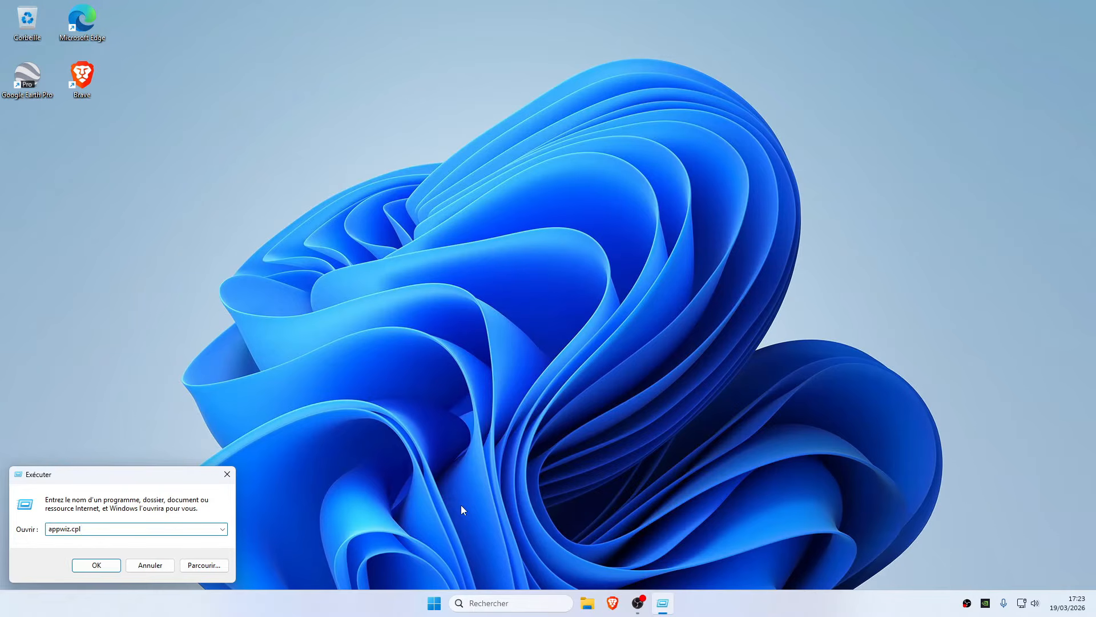
pyautogui.press('Return')
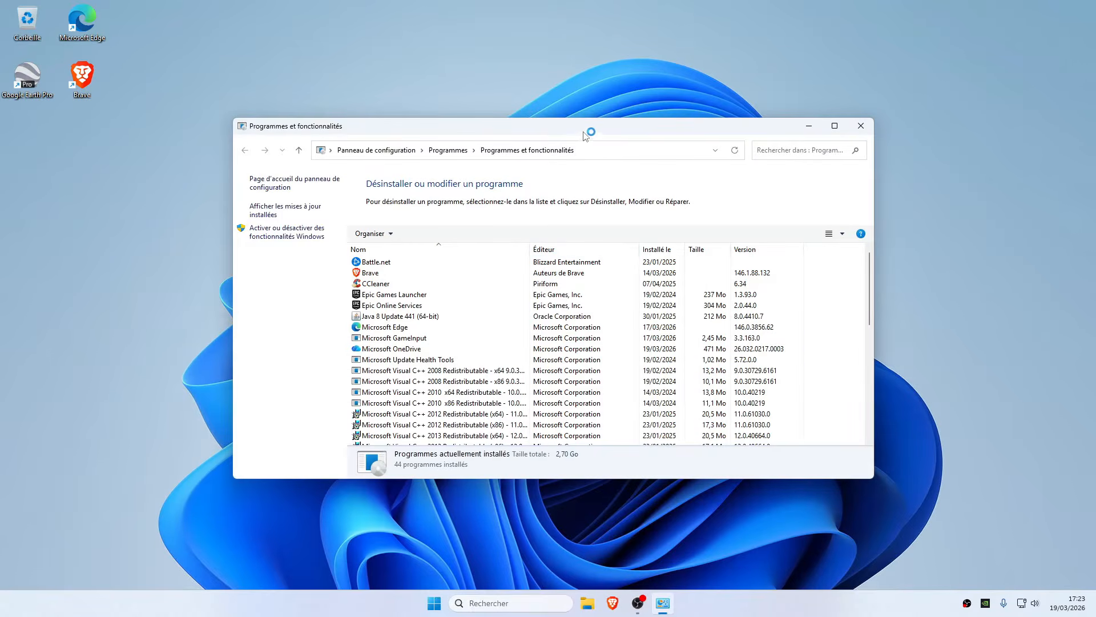
pyautogui.moveTo(583, 127); pyautogui.dragTo(581, 115)
pyautogui.moveTo(388, 108)
pyautogui.mouseDown()
pyautogui.moveTo(456, 99)
pyautogui.moveTo(377, 108)
pyautogui.mouseUp()
pyautogui.click(824, 109)
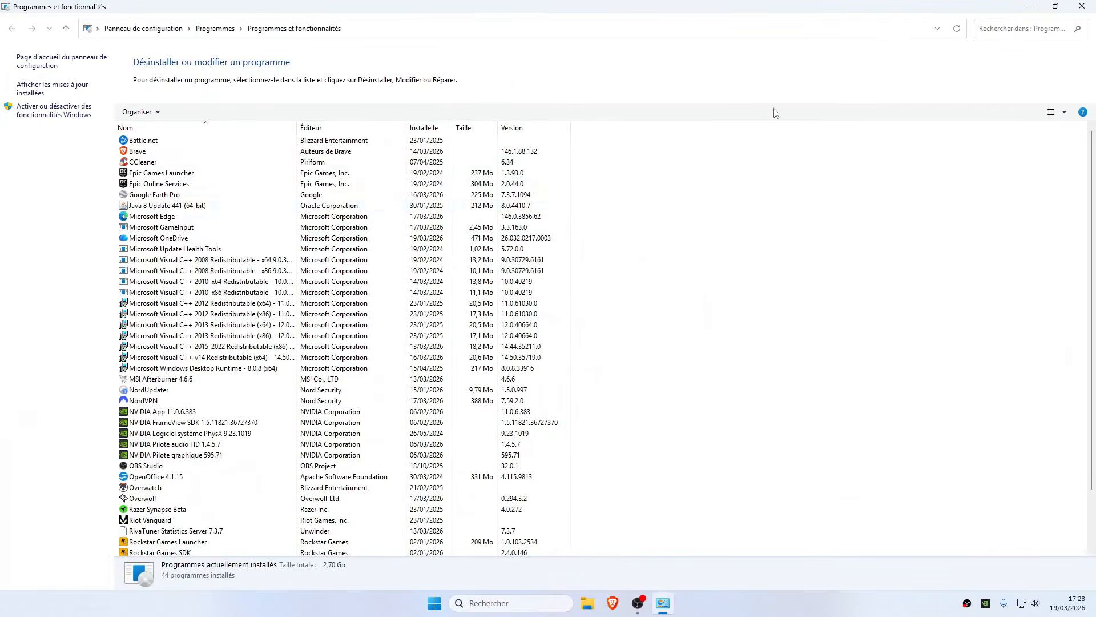
# Step: Look over the installed programs and sort them by size (Taille), largest first
pyautogui.click(258, 173)
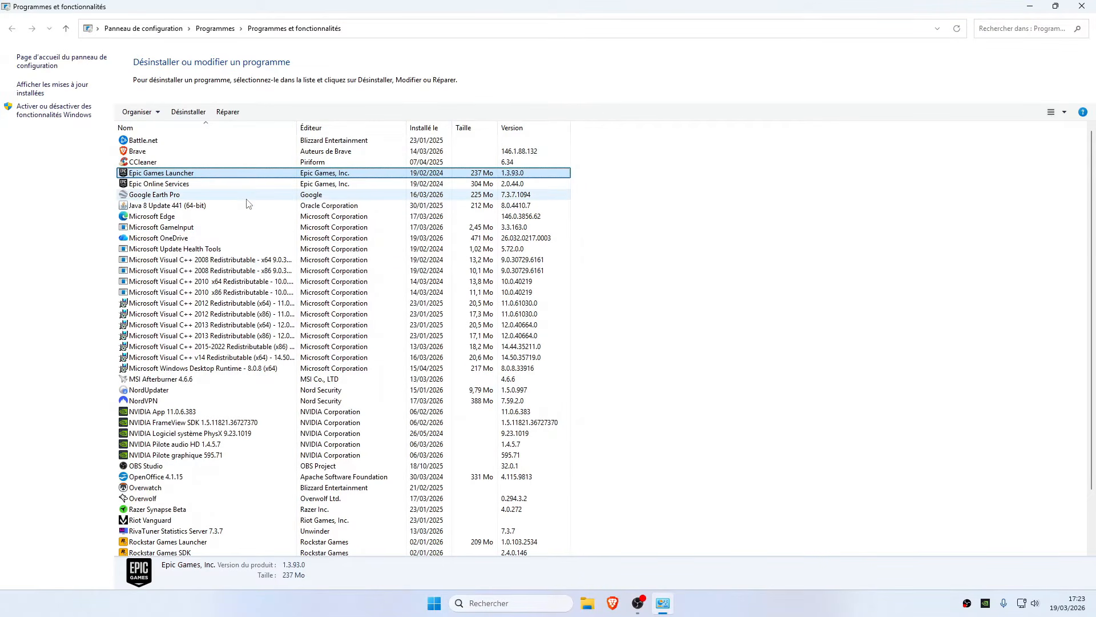
pyautogui.scroll(-2, 279, 246)
pyautogui.scroll(2, 289, 252)
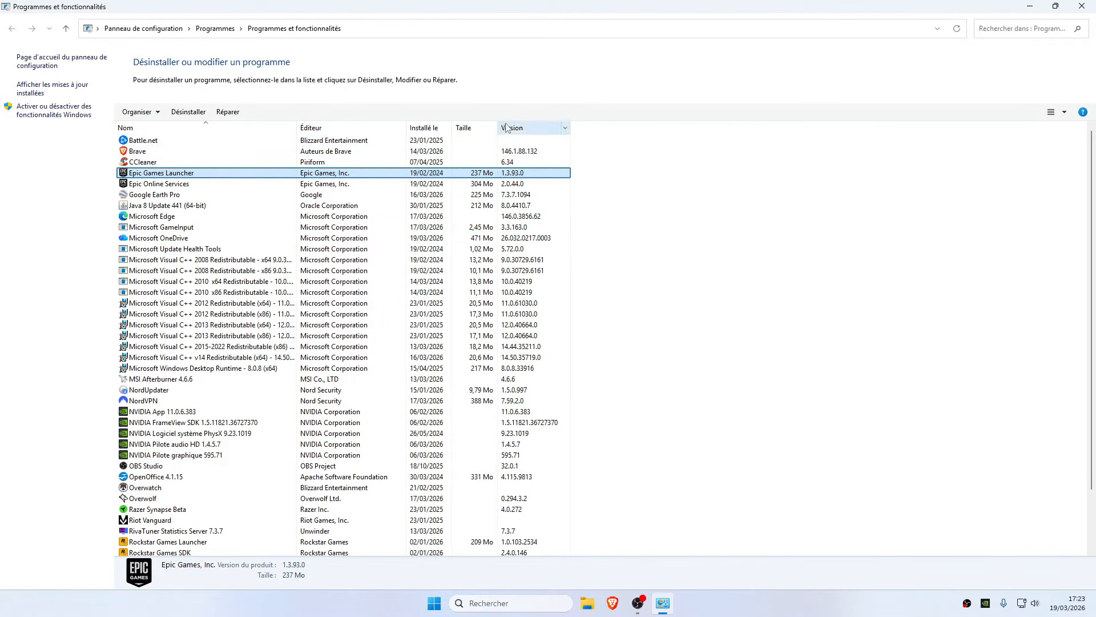
pyautogui.click(475, 127)
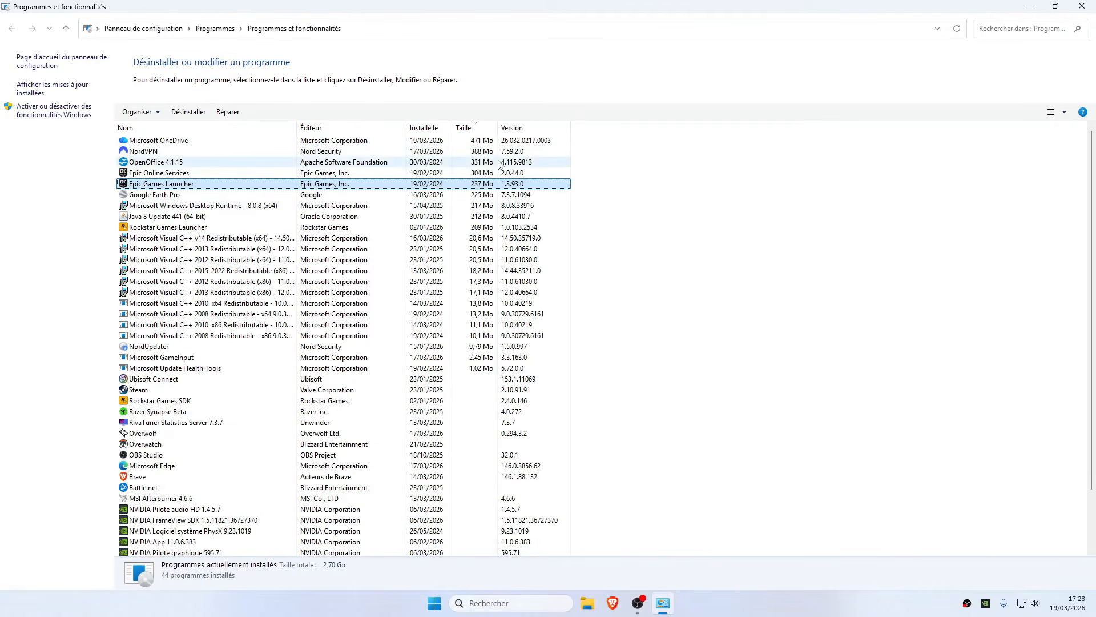
# Step: Start uninstalling Microsoft OneDrive from the program list and cancel the operation
pyautogui.click(224, 142)
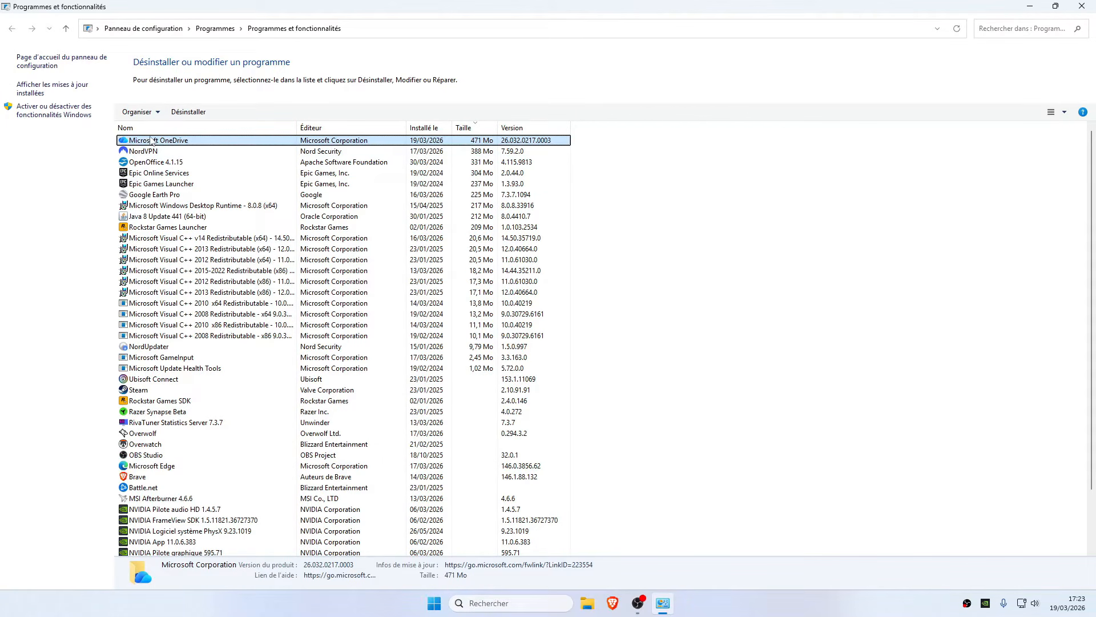
pyautogui.rightClick(163, 143)
pyautogui.click(203, 149)
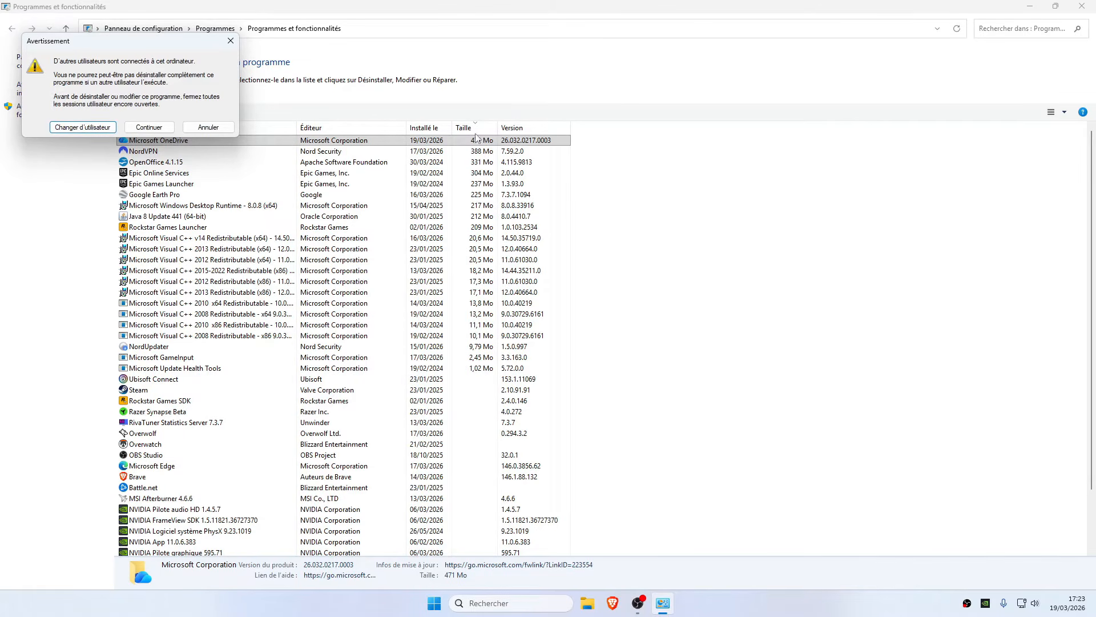
pyautogui.click(206, 126)
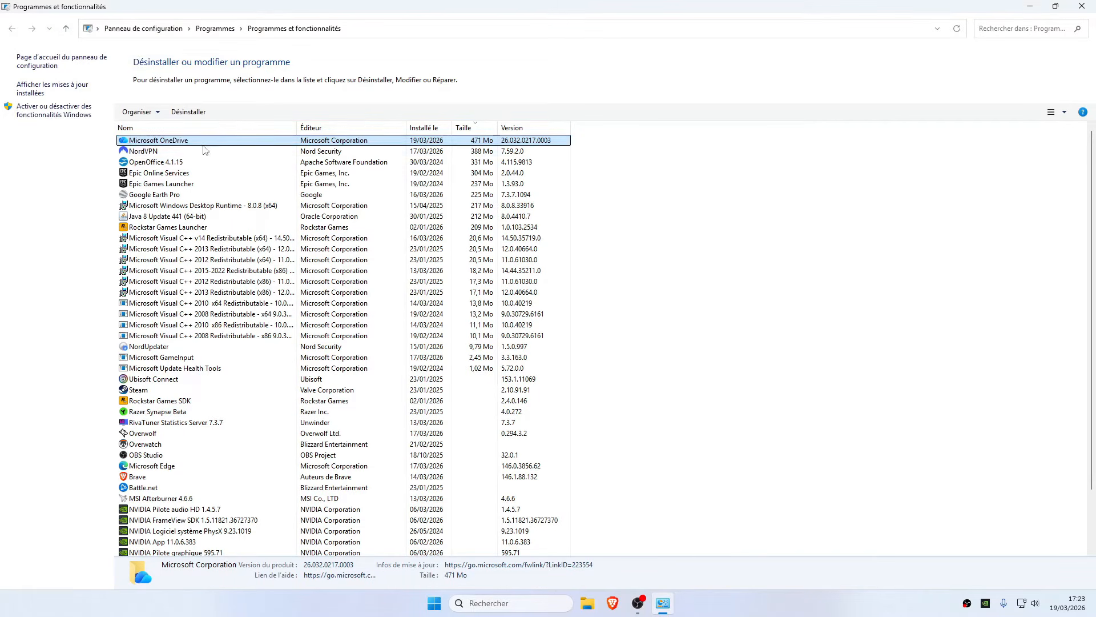
# Step: Review the installed programs, including NordVPN, the NVIDIA audio driver, Overwatch and the Visual C++ packages, for ones worth removing
pyautogui.click(225, 152)
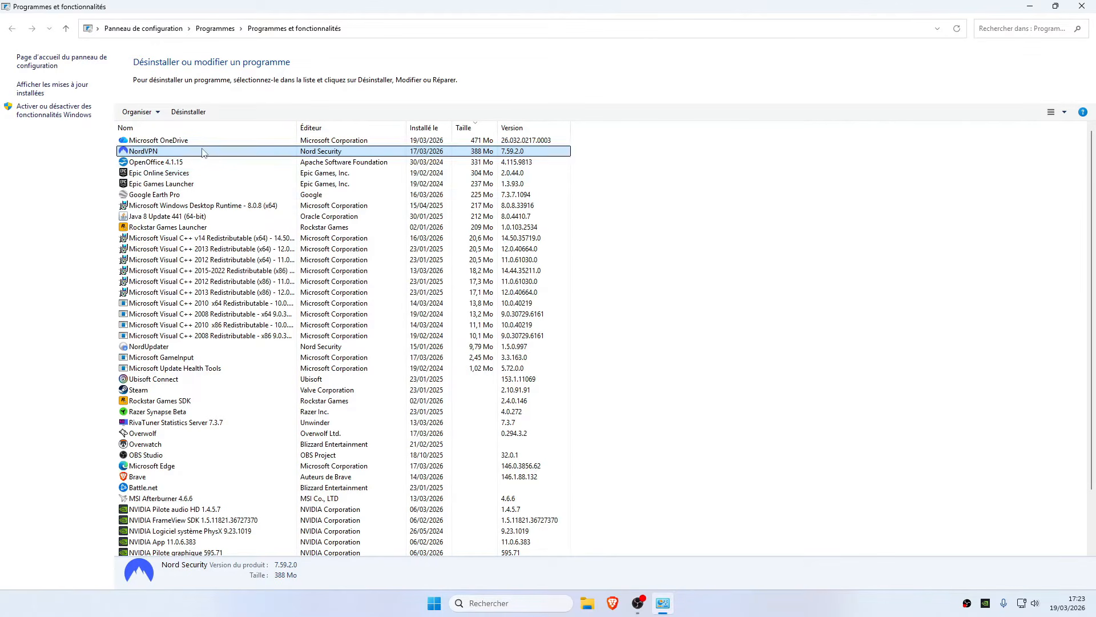
pyautogui.scroll(-2, 424, 386)
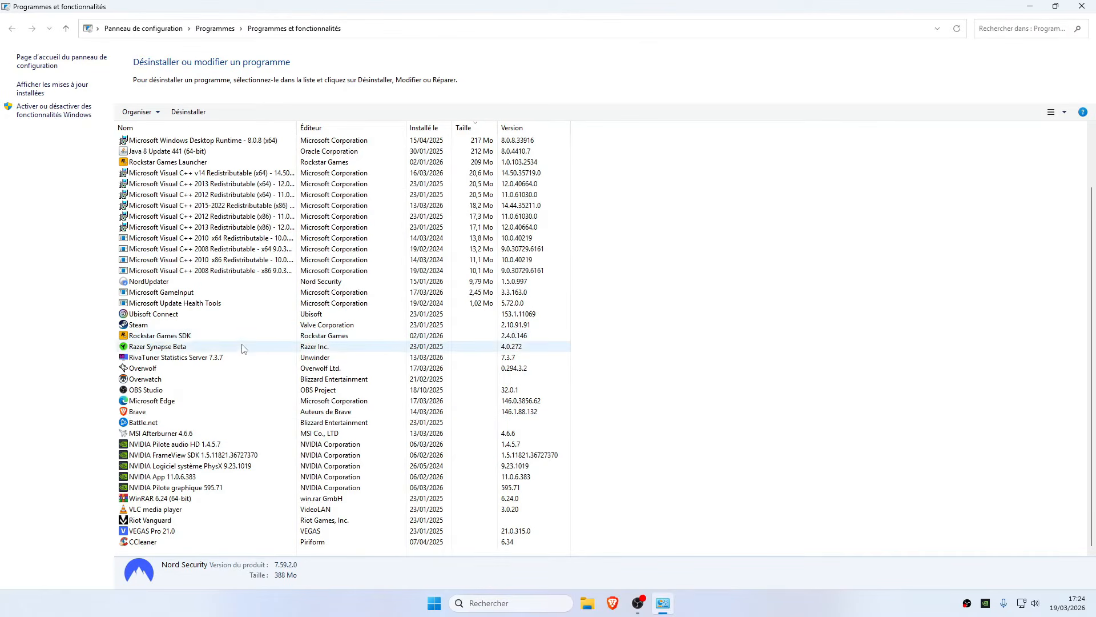
pyautogui.click(218, 445)
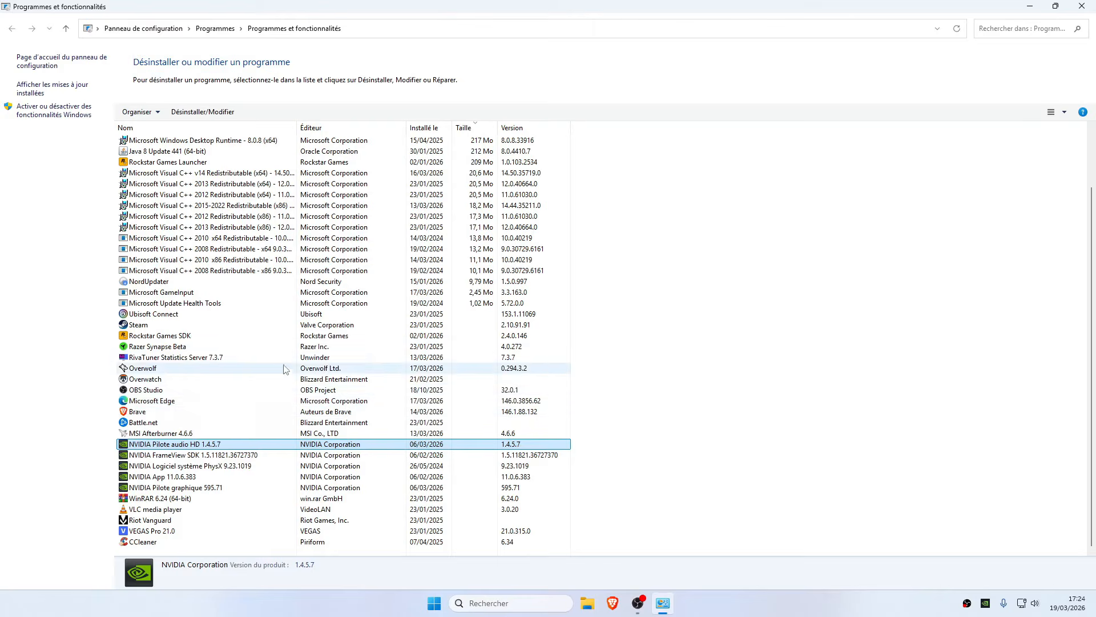
pyautogui.click(255, 382)
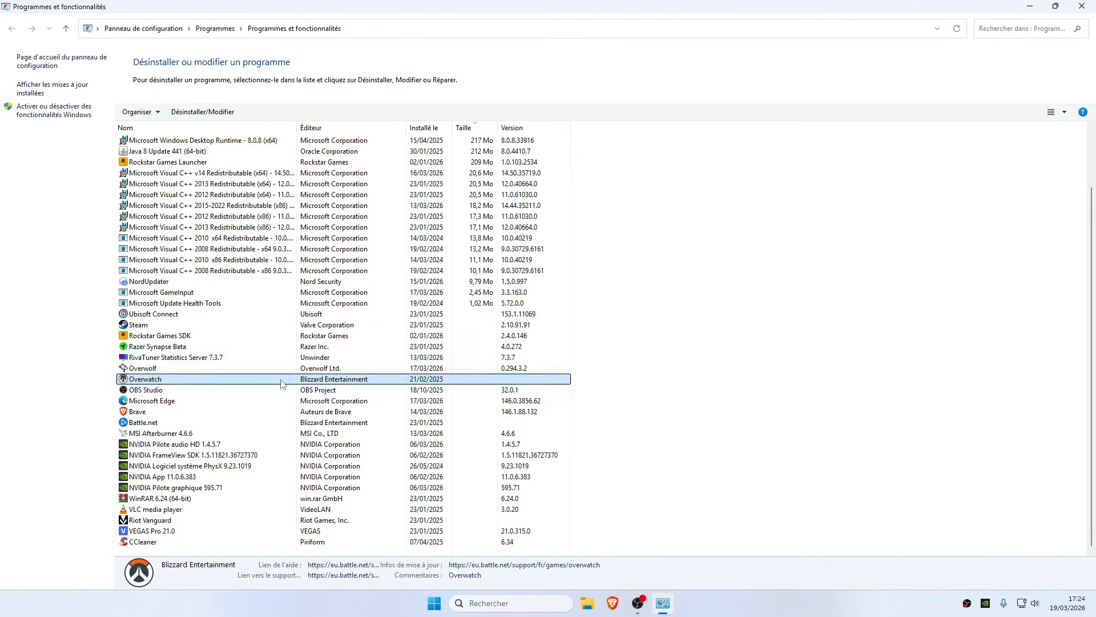
pyautogui.scroll(2, 368, 337)
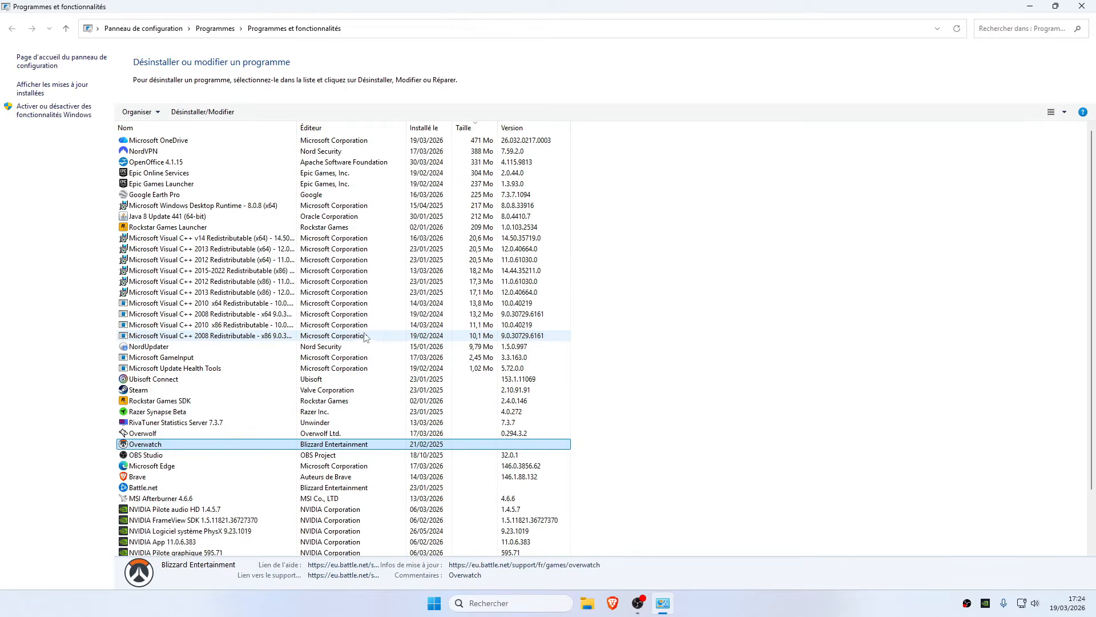
pyautogui.click(222, 238)
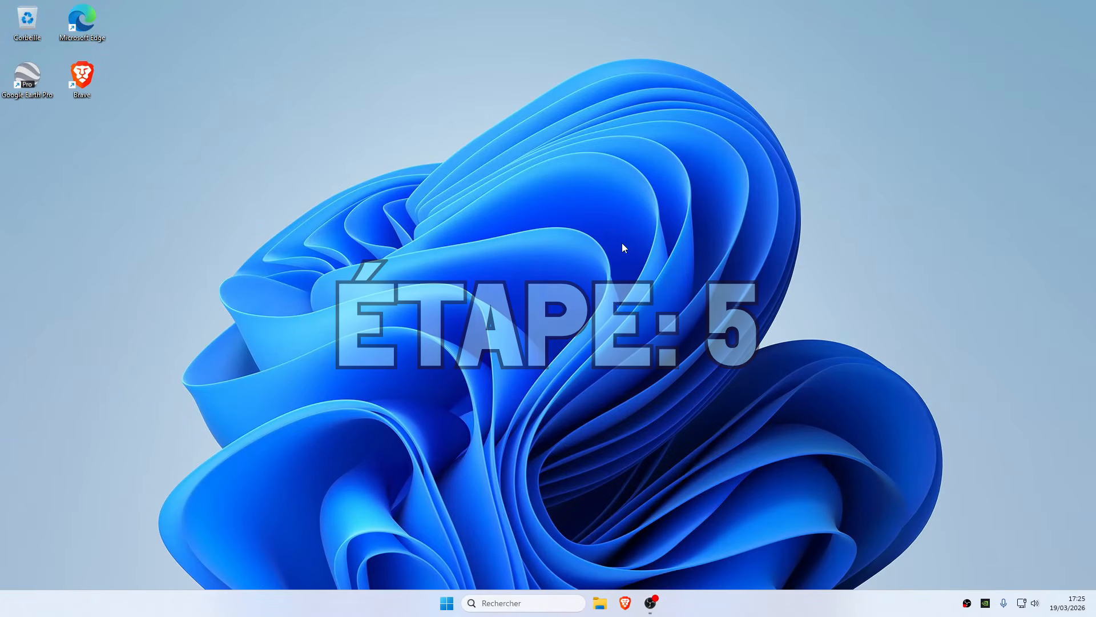
# Step: Run the temp command to open the Windows Temp folder and grant permanent access to it
pyautogui.rightClick(448, 600)
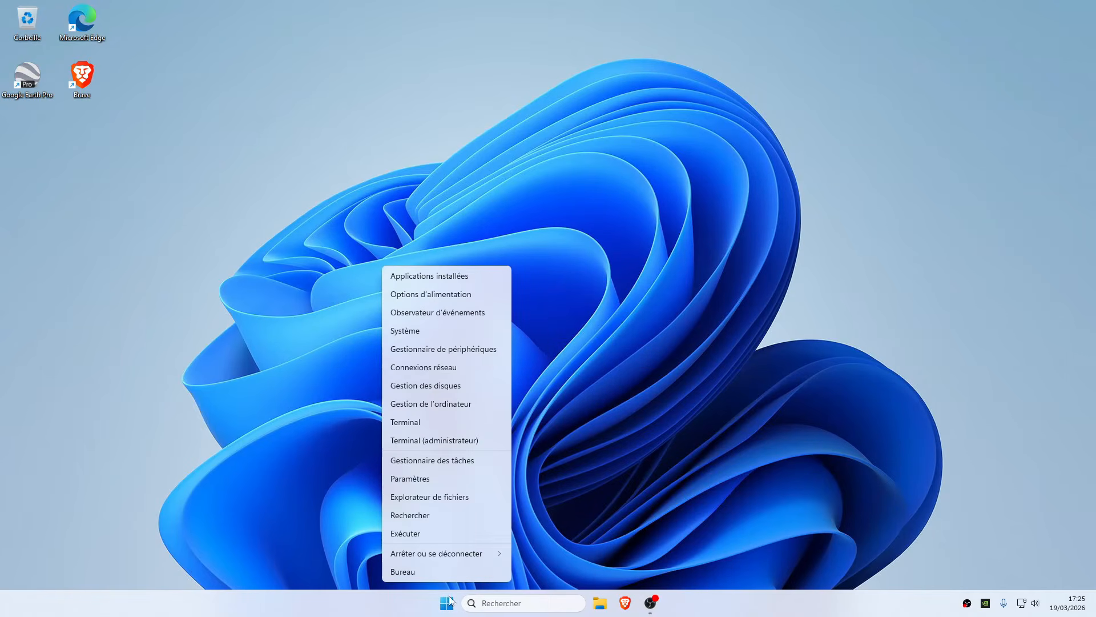
pyautogui.click(437, 534)
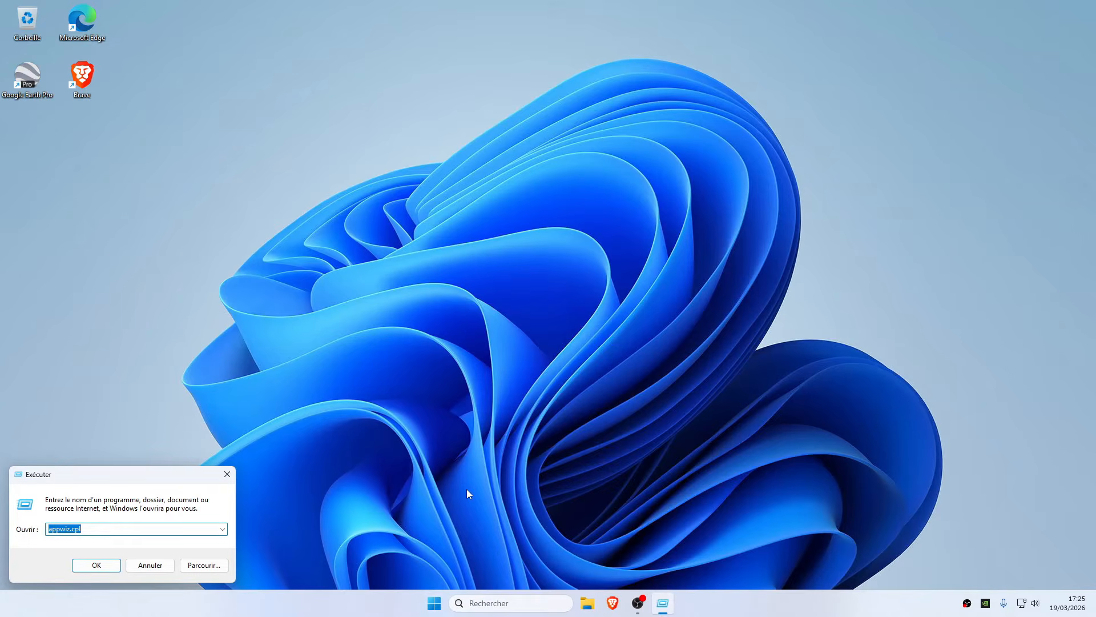
pyautogui.write('temp')
pyautogui.press('Return')
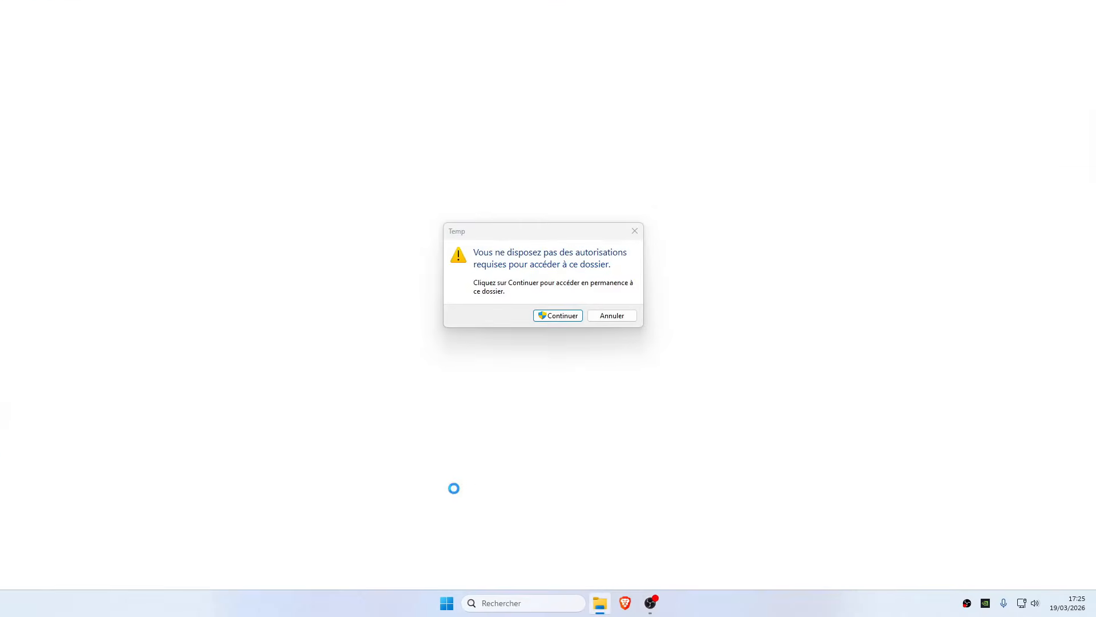
pyautogui.click(562, 319)
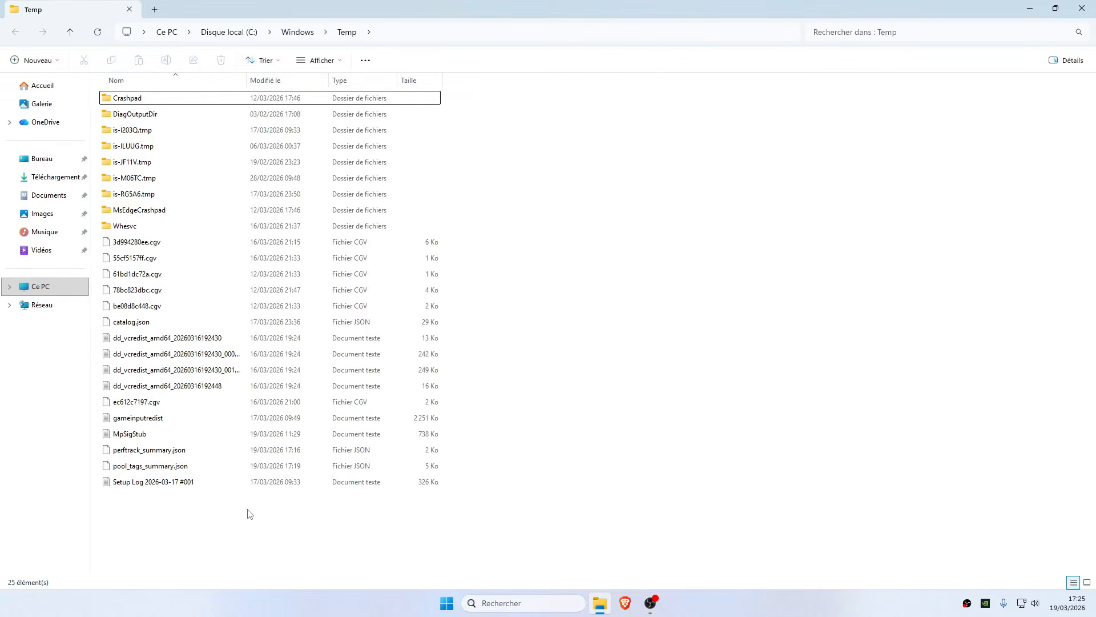
# Step: Delete every file and folder in the Windows Temp folder with administrator rights and close the window
pyautogui.moveTo(227, 515); pyautogui.dragTo(105, 92)
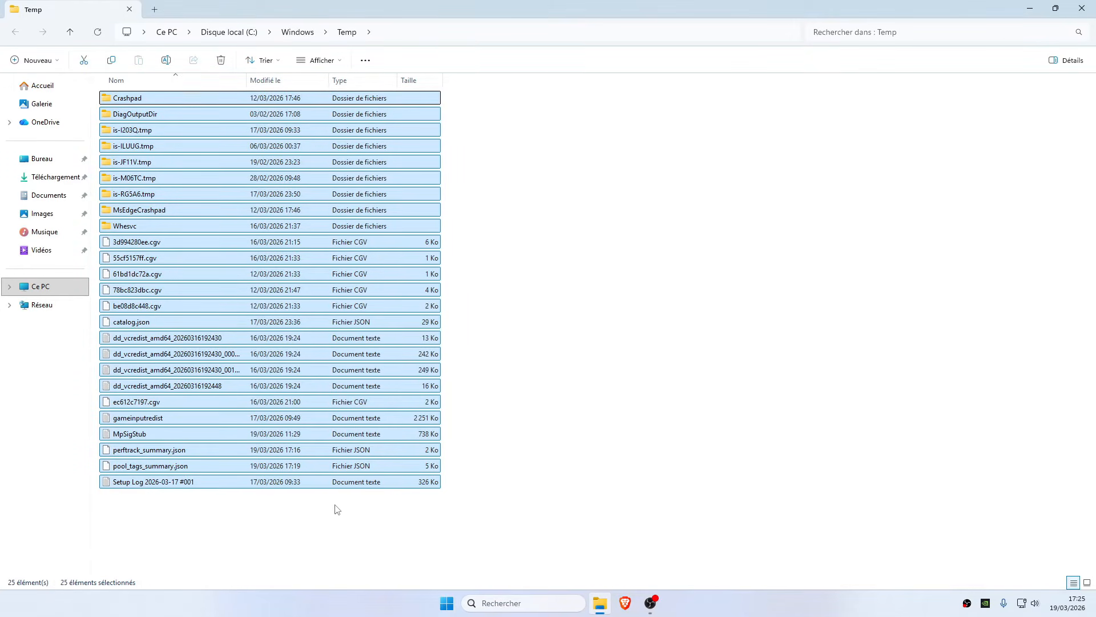
pyautogui.moveTo(282, 558); pyautogui.dragTo(145, 91)
pyautogui.press('Delete')
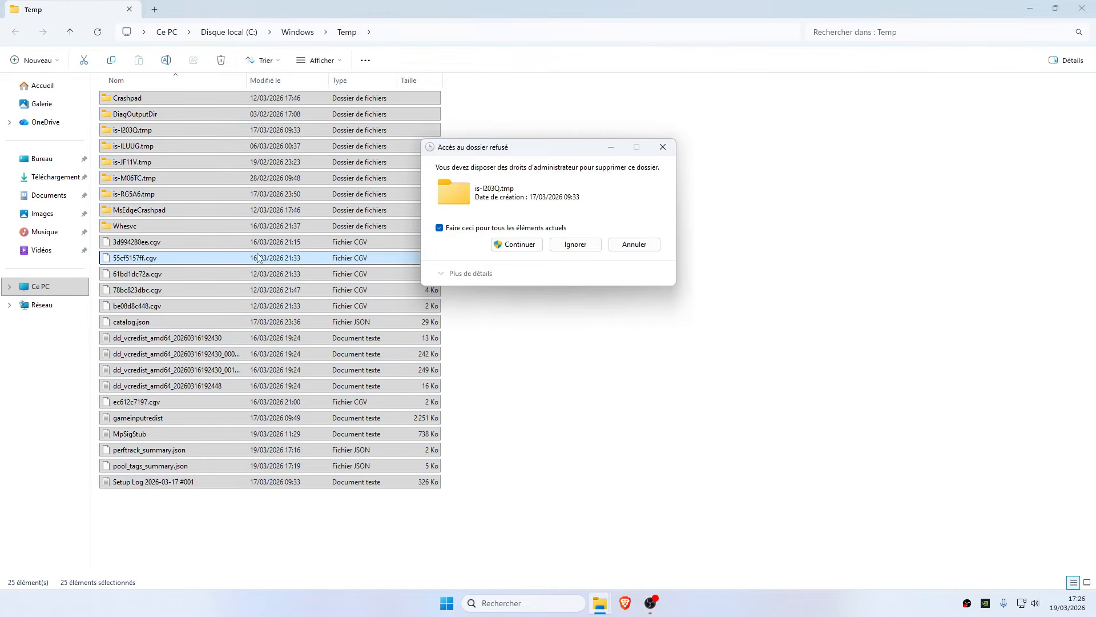
pyautogui.click(516, 245)
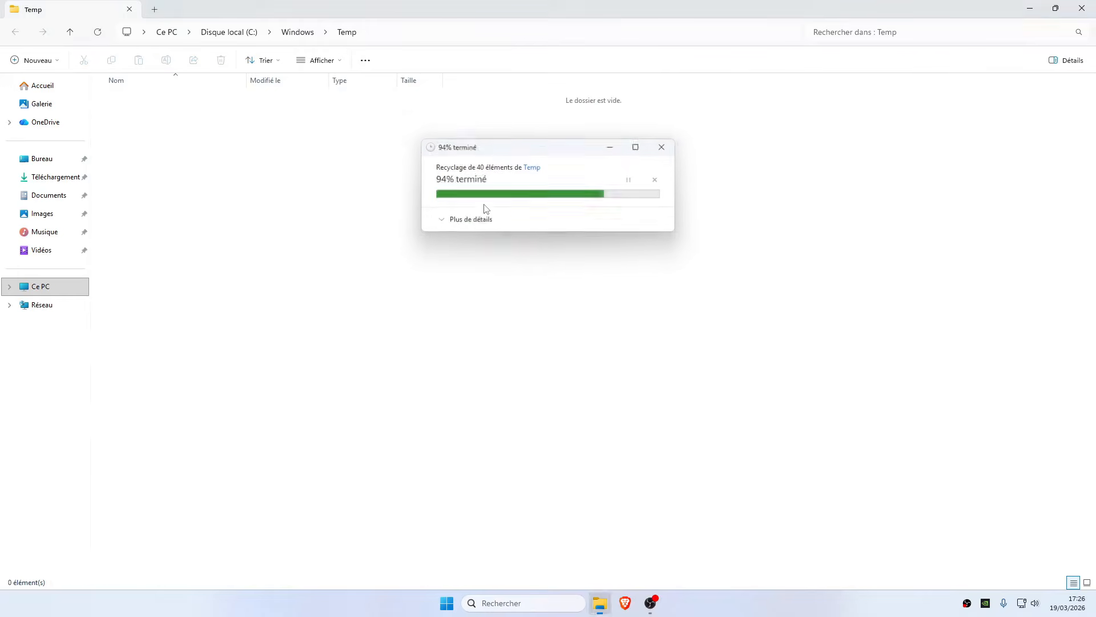
pyautogui.click(1092, 8)
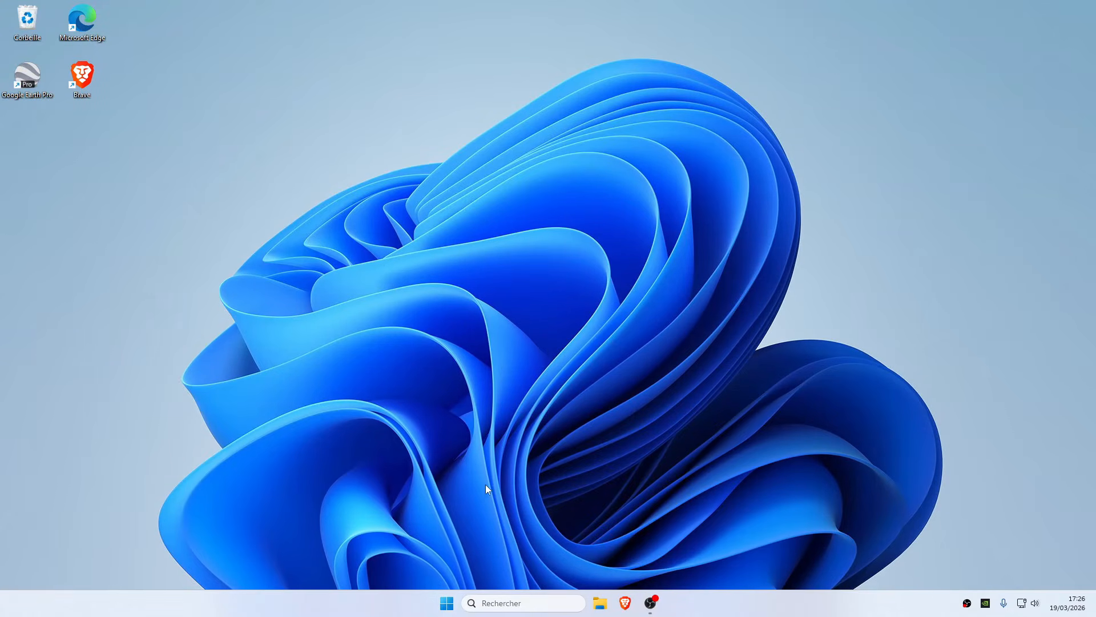
# Step: Run %temp% to open the user's AppData Local Temp folder
pyautogui.rightClick(457, 593)
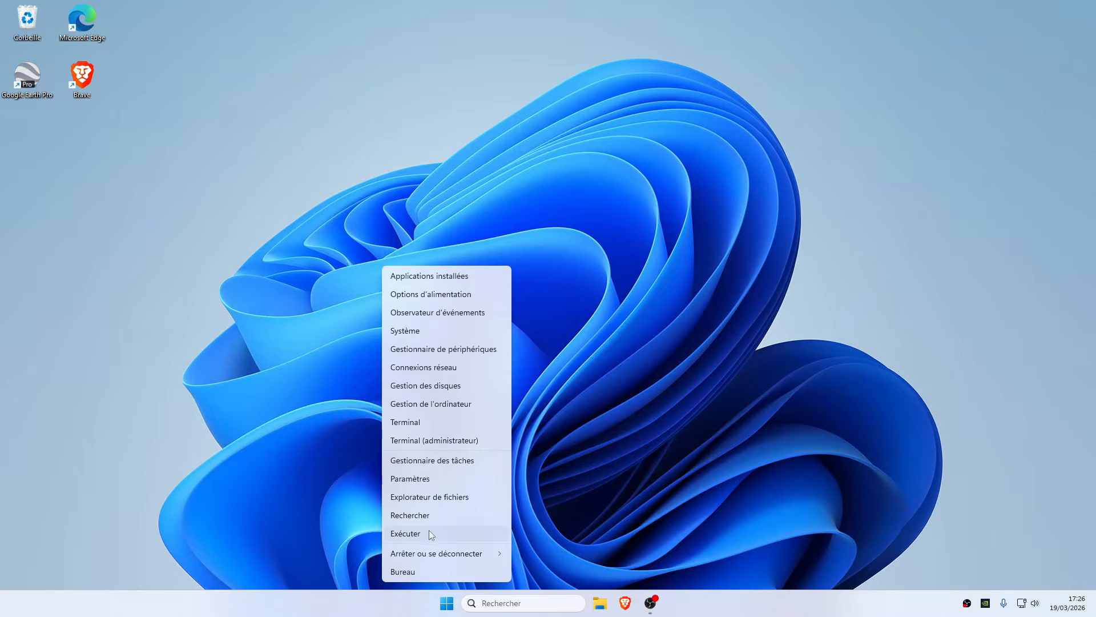
pyautogui.click(427, 530)
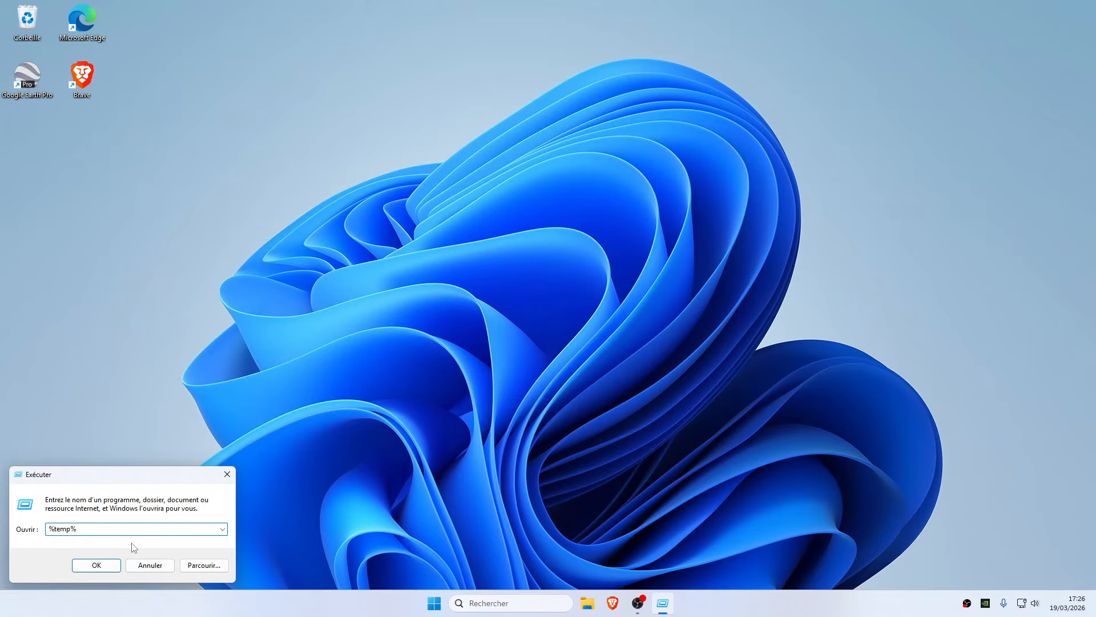
pyautogui.click(104, 570)
# Step: Delete all the items in the user's Temp folder, skipping any files still in use
pyautogui.moveTo(318, 554); pyautogui.dragTo(164, 88)
pyautogui.moveTo(303, 564); pyautogui.dragTo(125, 89)
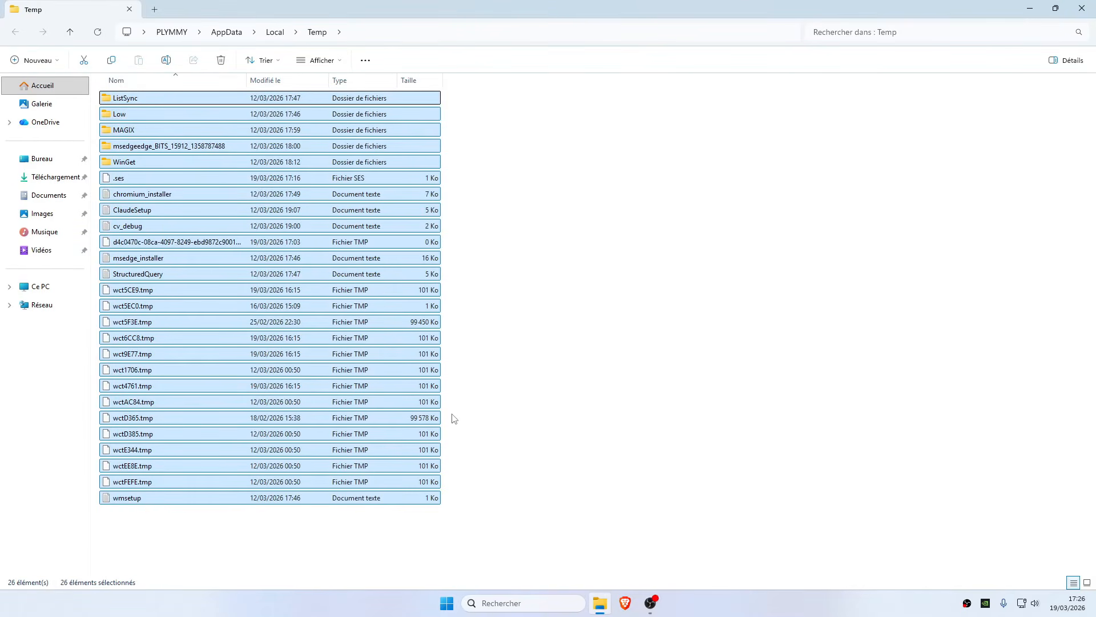
pyautogui.press('Delete')
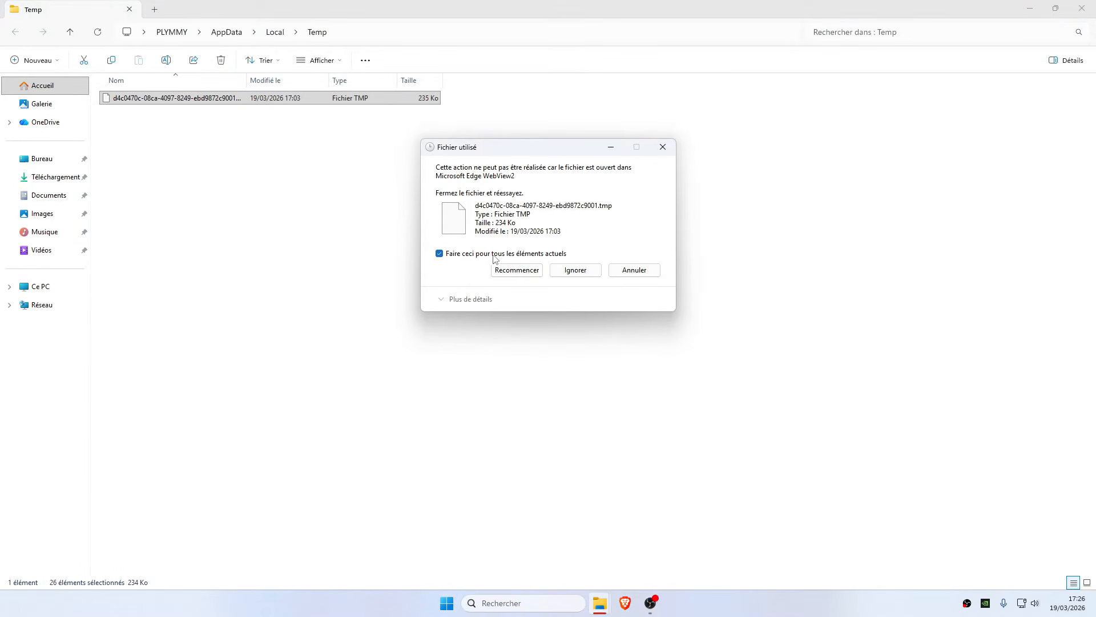
pyautogui.click(576, 270)
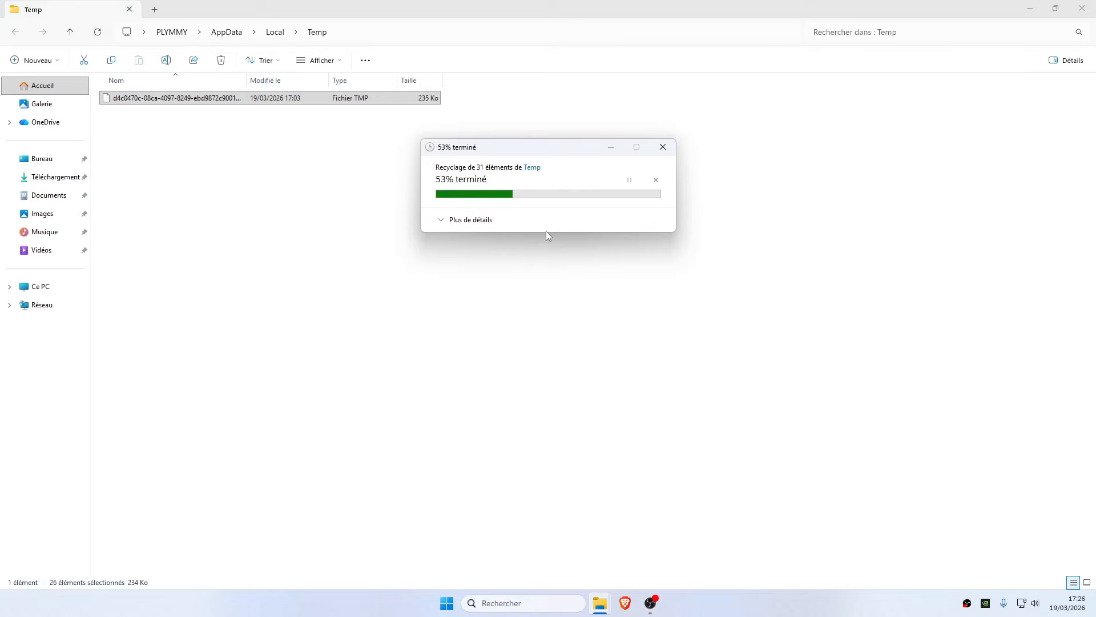
pyautogui.moveTo(244, 128); pyautogui.dragTo(177, 103)
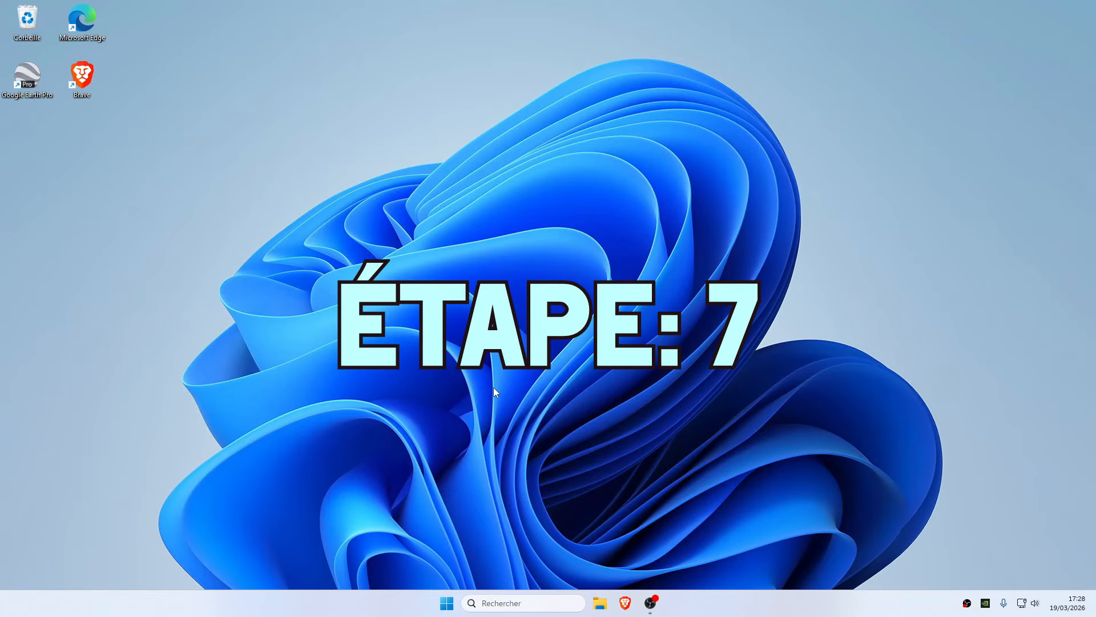
# Step: Find the file explorer through a search for "explo" and open the root of Disque local (C:) from Ce PC
pyautogui.click(600, 602)
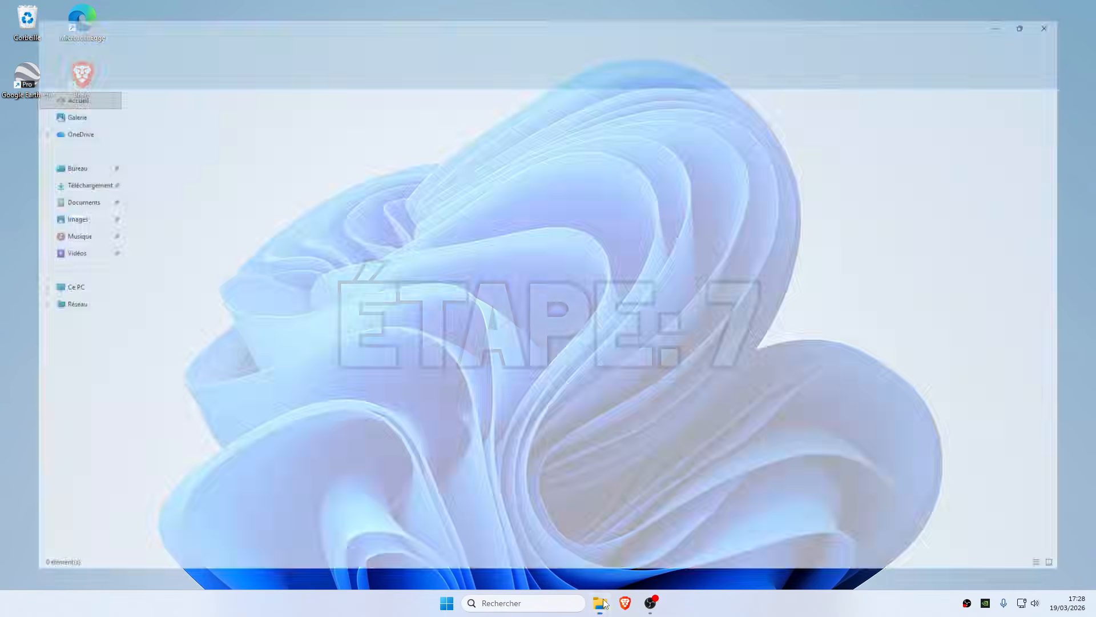
pyautogui.moveTo(832, 219); pyautogui.dragTo(743, 283)
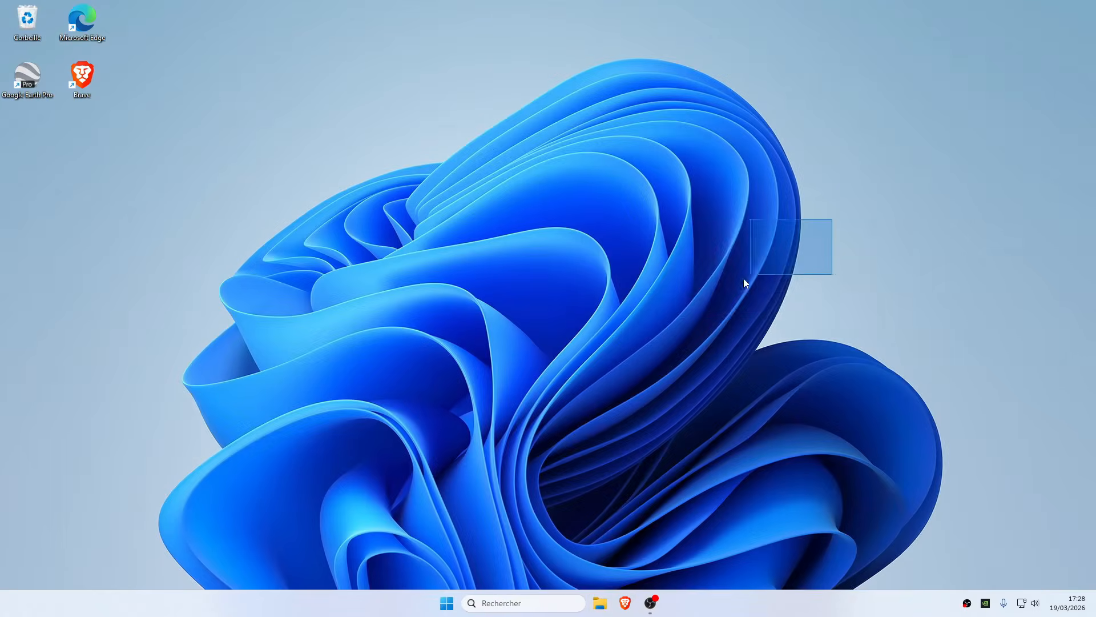
pyautogui.click(447, 603)
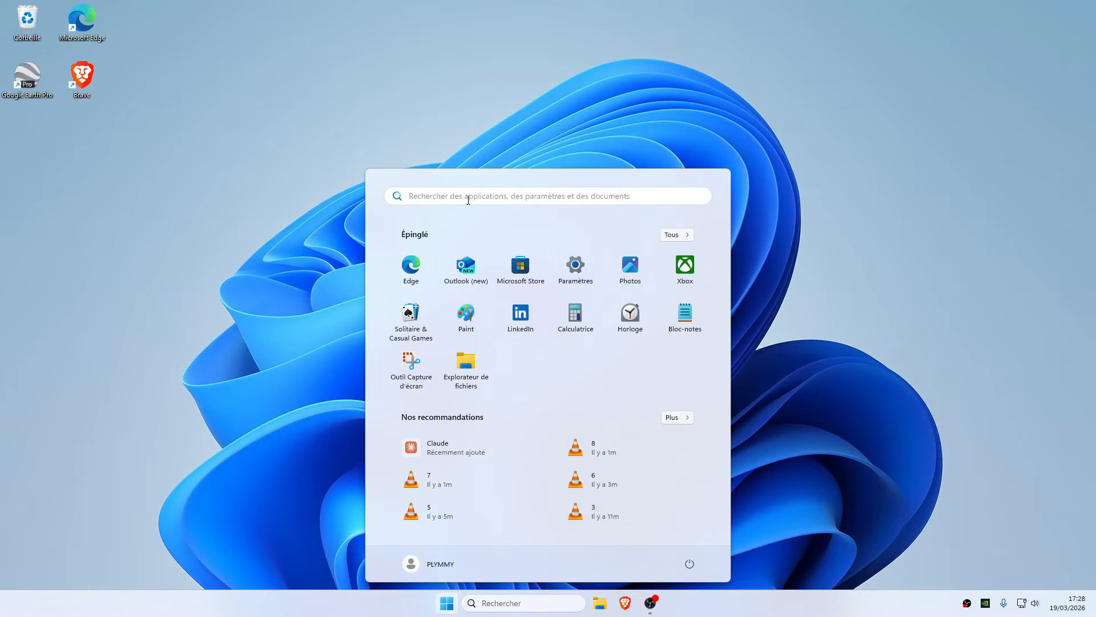
pyautogui.click(468, 197)
pyautogui.write('explo')
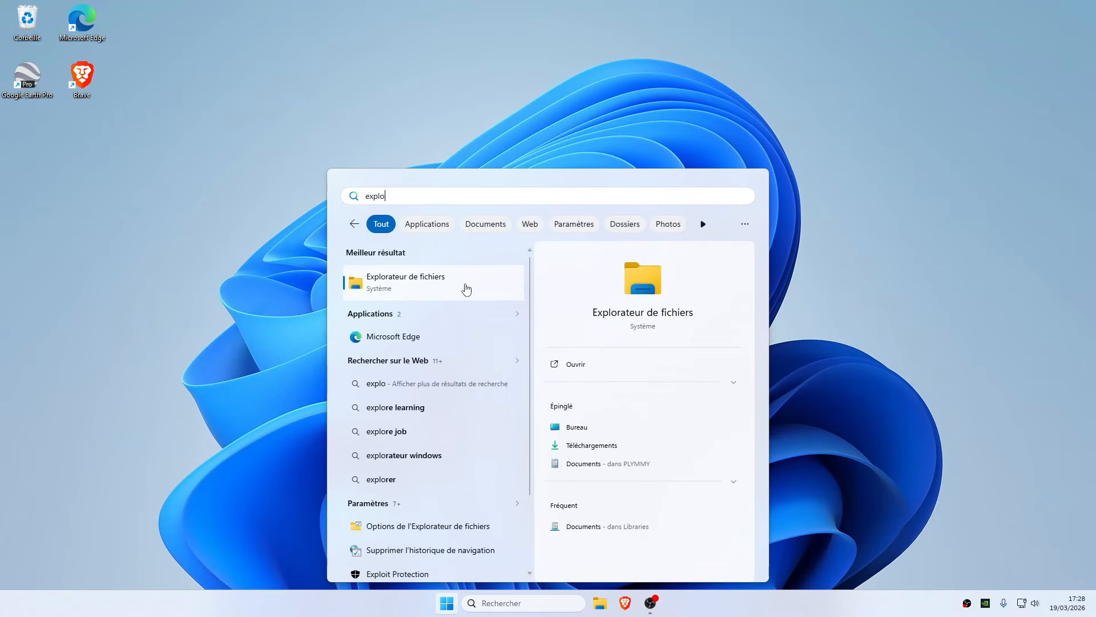
pyautogui.click(466, 290)
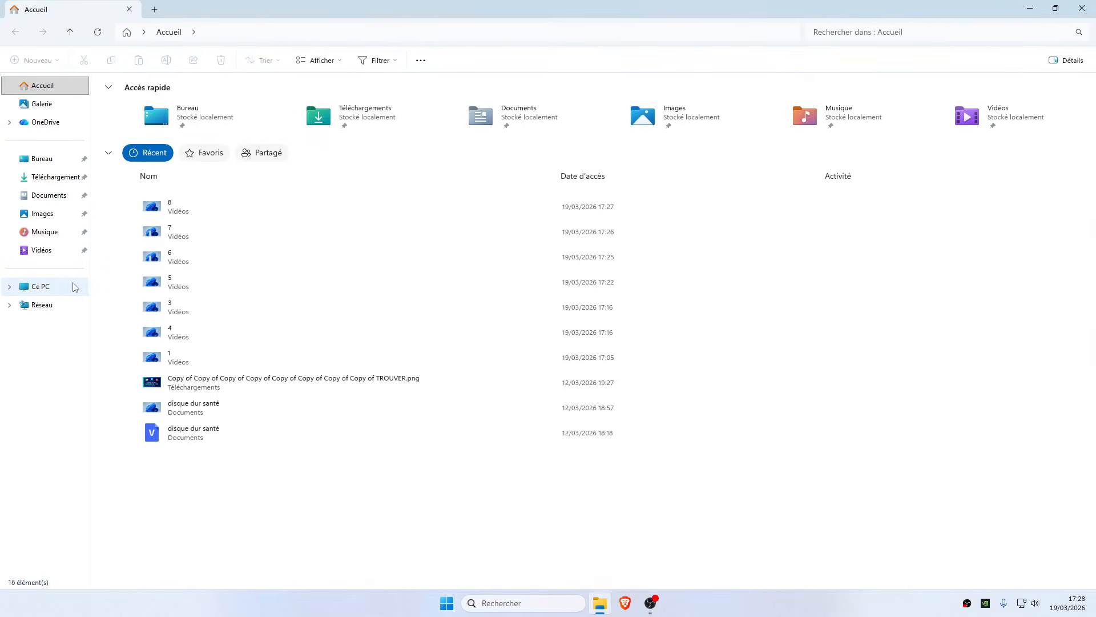
pyautogui.click(41, 288)
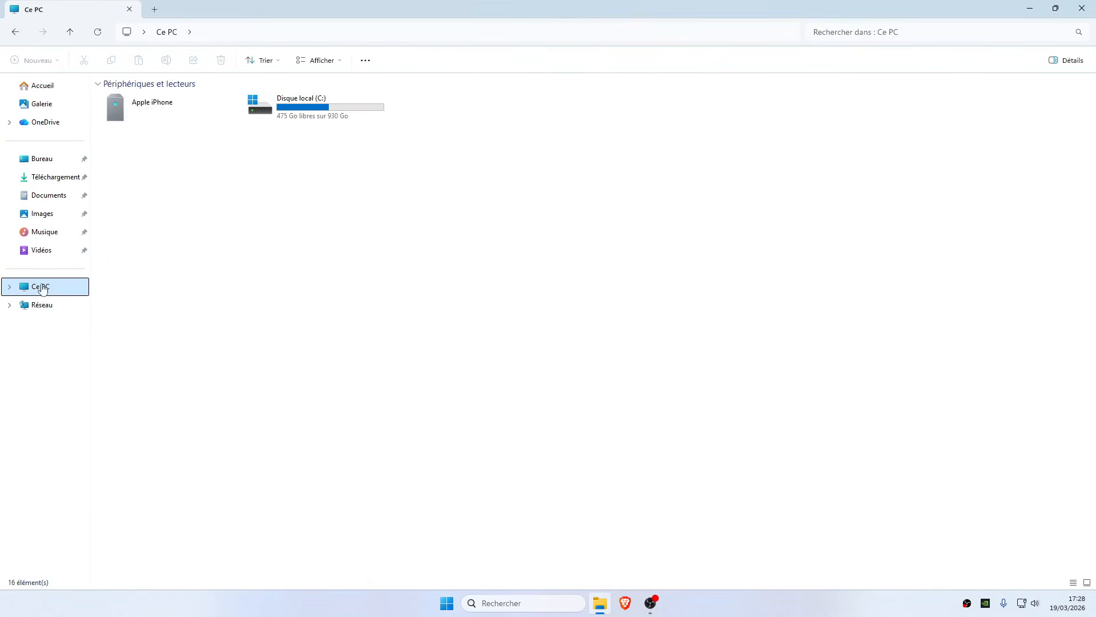
pyautogui.doubleClick(305, 112)
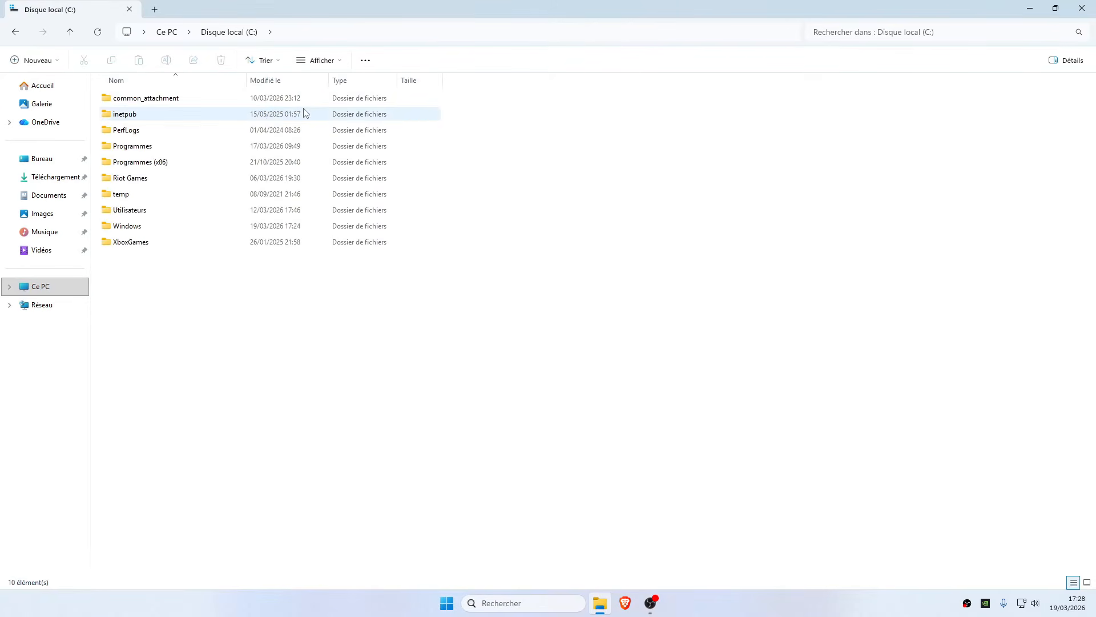
# Step: Examine the folders at the root of drive C:, particularly the Windows folder and the entries around it
pyautogui.moveTo(311, 307); pyautogui.dragTo(334, 374)
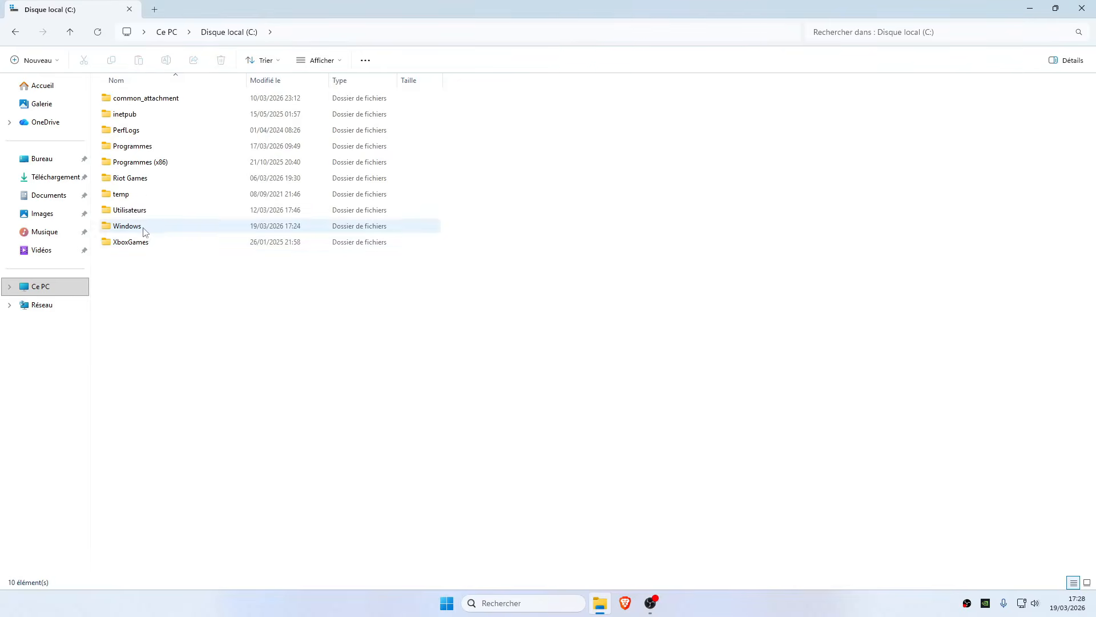
pyautogui.moveTo(183, 321); pyautogui.dragTo(188, 297)
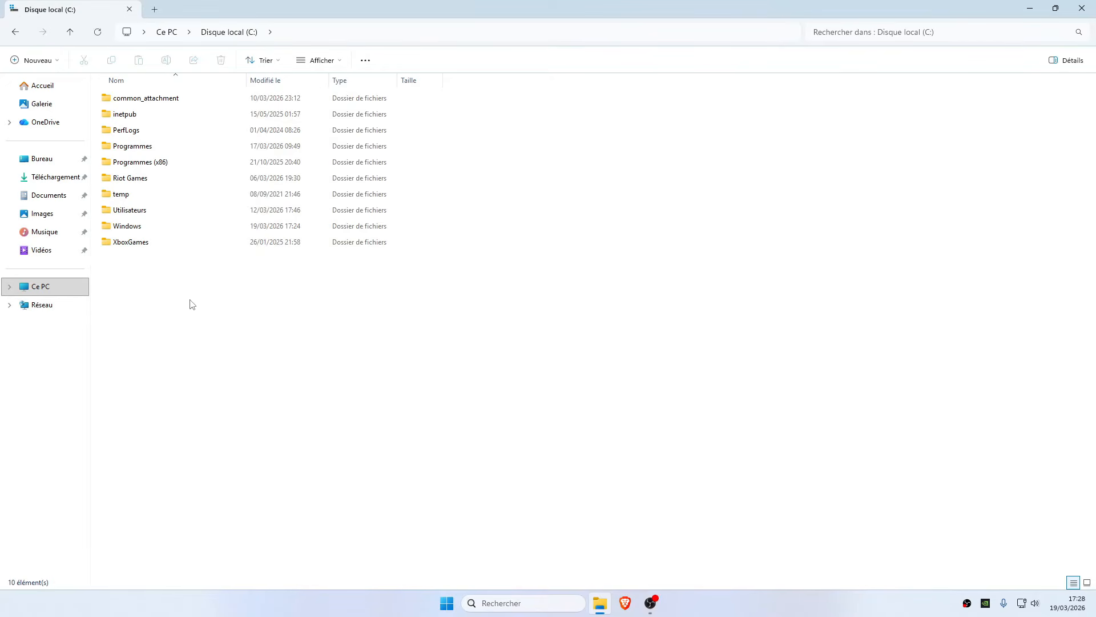
pyautogui.moveTo(519, 348); pyautogui.dragTo(465, 394)
pyautogui.moveTo(137, 320); pyautogui.dragTo(215, 274)
pyautogui.moveTo(133, 302); pyautogui.dragTo(142, 251)
pyautogui.moveTo(190, 282); pyautogui.dragTo(171, 296)
pyautogui.moveTo(158, 334); pyautogui.dragTo(175, 306)
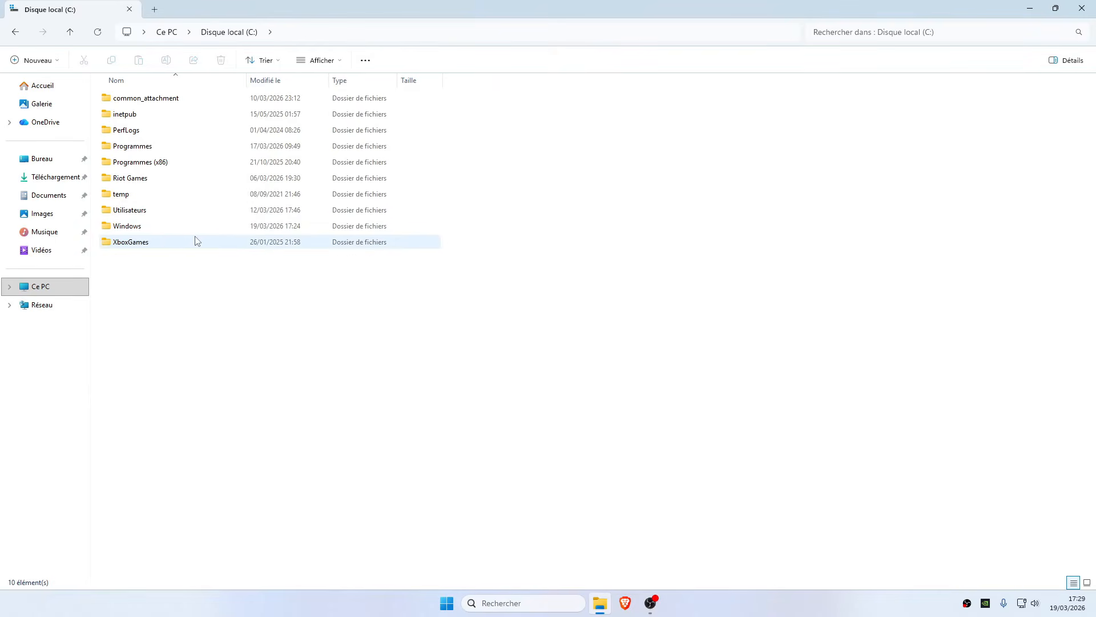
pyautogui.click(136, 227)
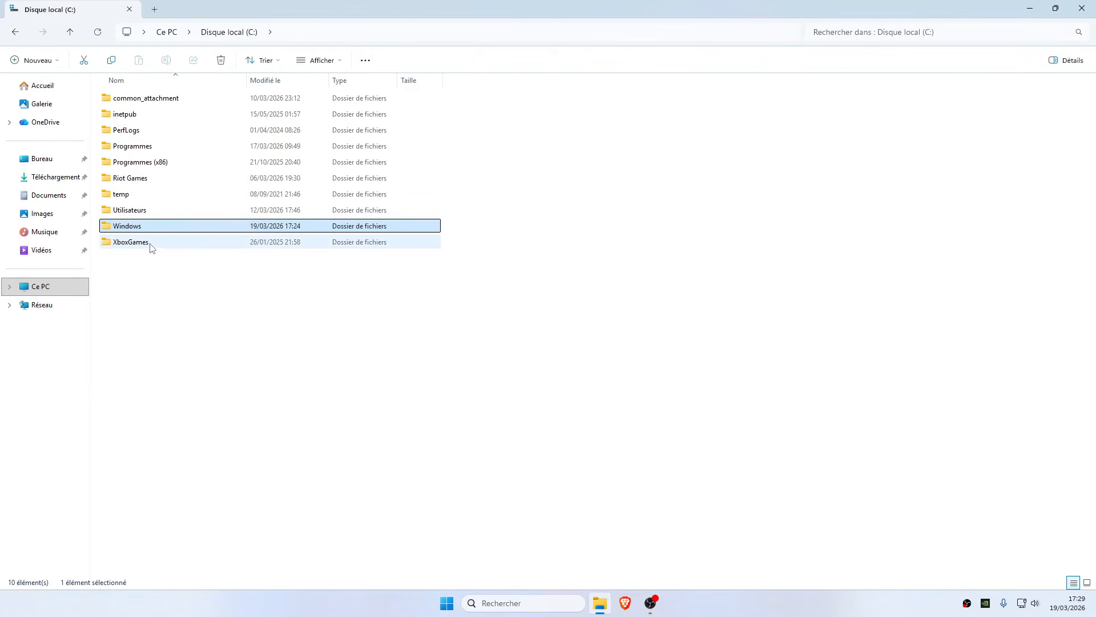
pyautogui.moveTo(162, 240)
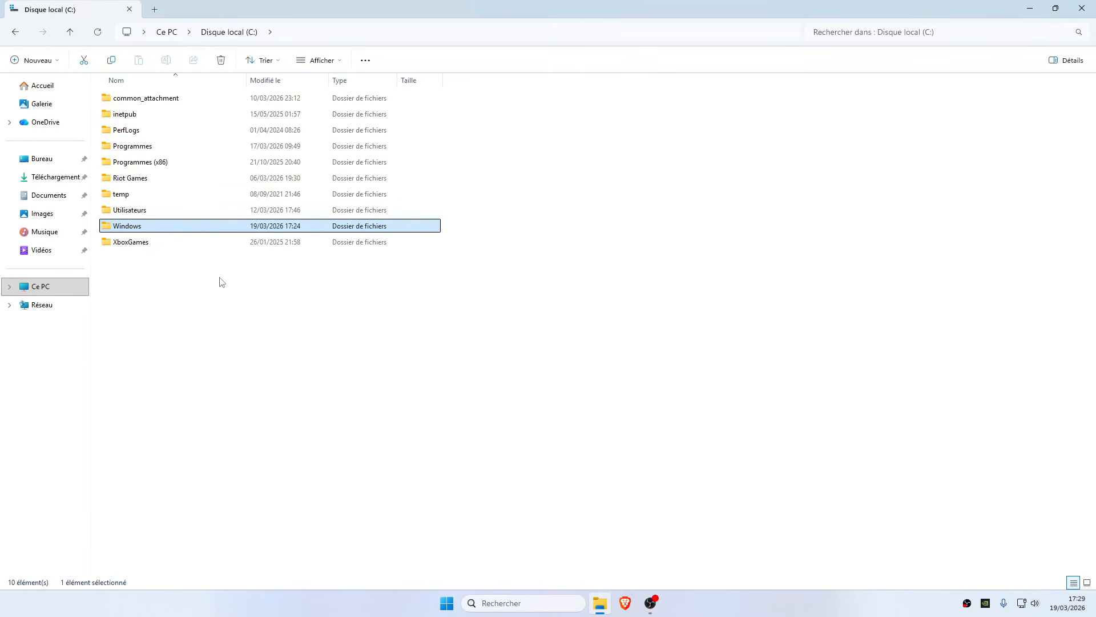
pyautogui.click(134, 274)
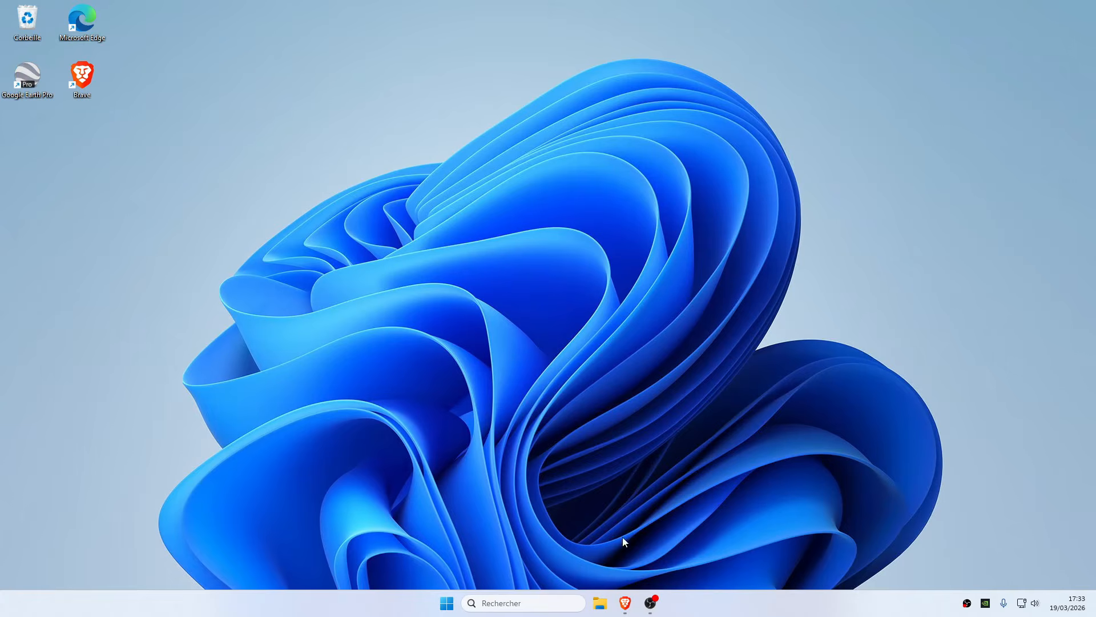
# Step: Switch to Brave and read the explanation of Windows hibernation, focusing on the hiberfil.sys file
pyautogui.click(624, 601)
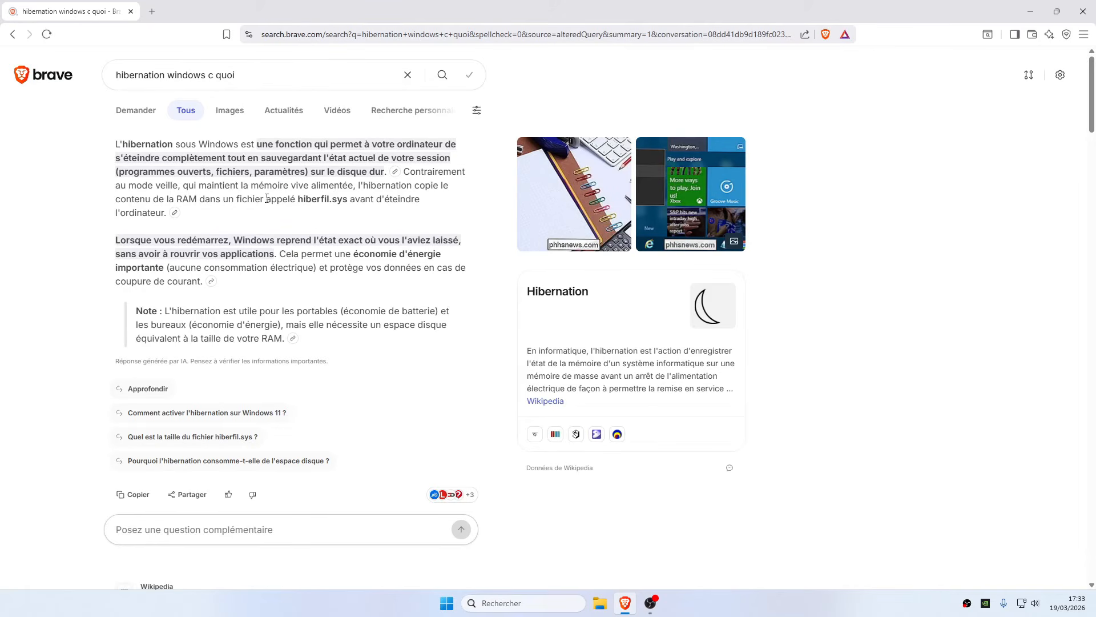
pyautogui.moveTo(217, 200); pyautogui.dragTo(278, 199)
pyautogui.click(284, 197)
pyautogui.moveTo(349, 200)
pyautogui.mouseDown()
pyautogui.moveTo(298, 199)
pyautogui.moveTo(347, 203)
pyautogui.mouseUp()
pyautogui.moveTo(348, 199); pyautogui.dragTo(303, 201)
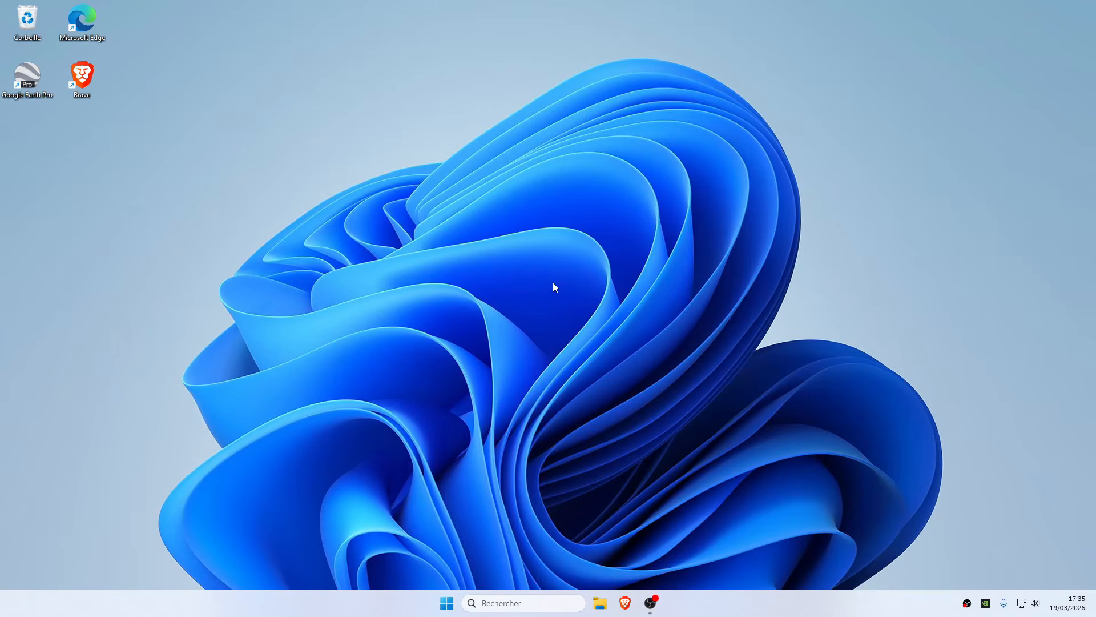
# Step: Search for cmd, open the Command Prompt as administrator and move its window nearer the middle of the desktop
pyautogui.click(448, 603)
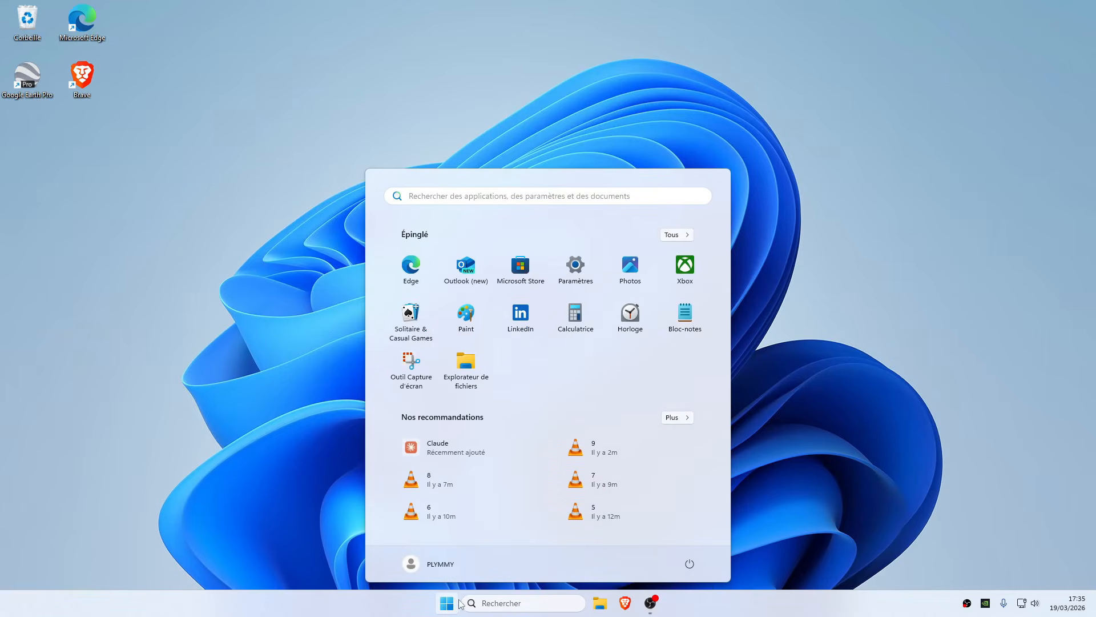
pyautogui.write('cmd')
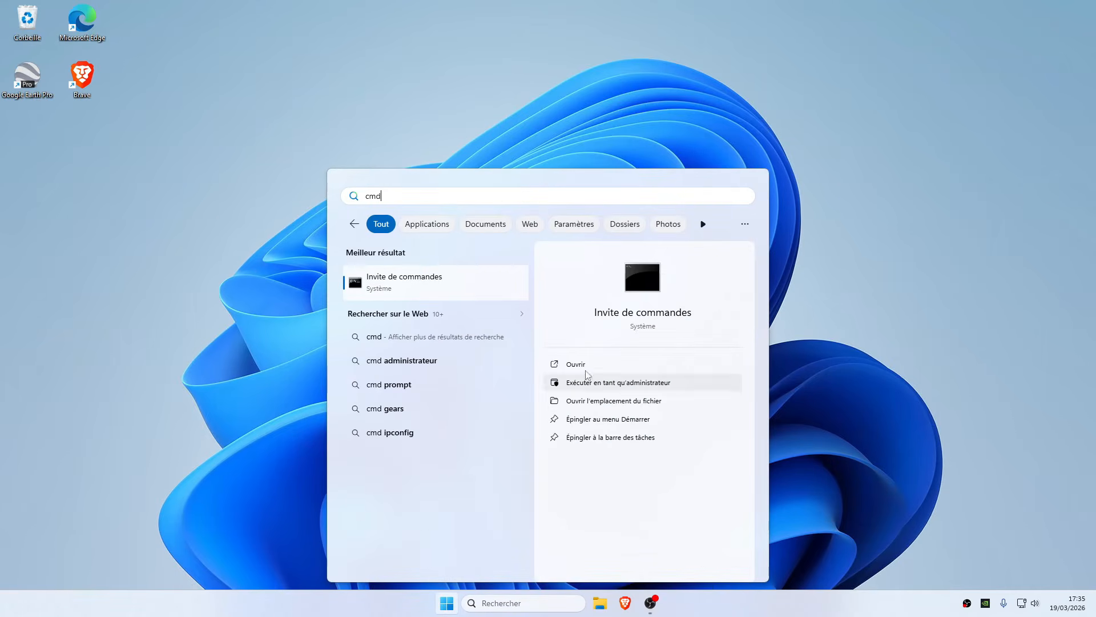
pyautogui.rightClick(426, 281)
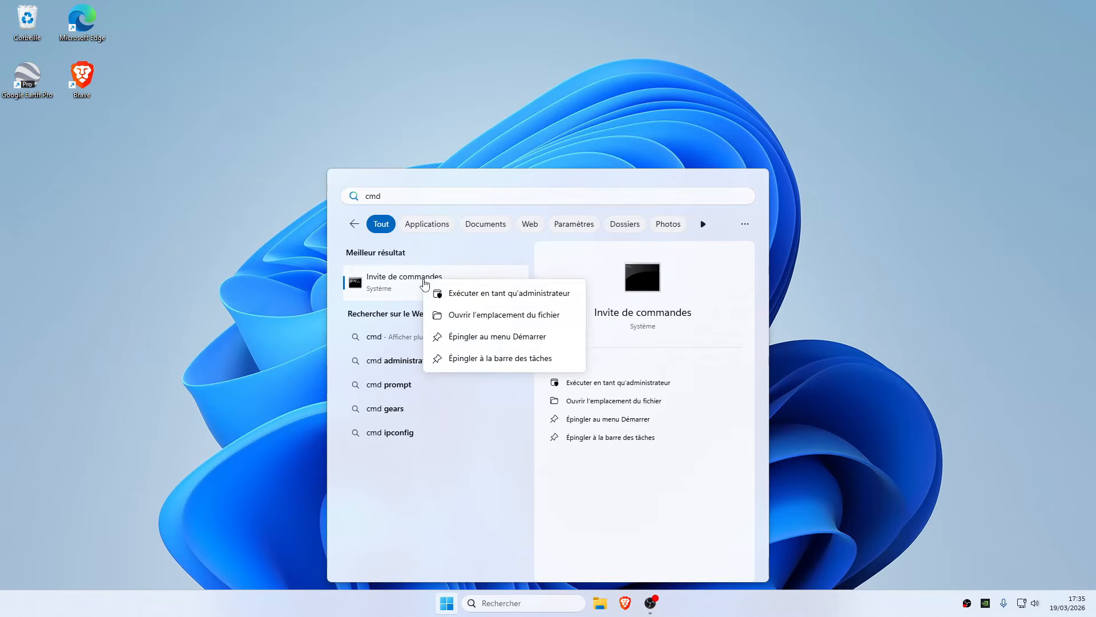
pyautogui.click(489, 294)
pyautogui.moveTo(444, 108); pyautogui.dragTo(630, 127)
# Step: Disable hibernation by running powercfg -h off in the administrator Command Prompt
pyautogui.write('powercfg -h')
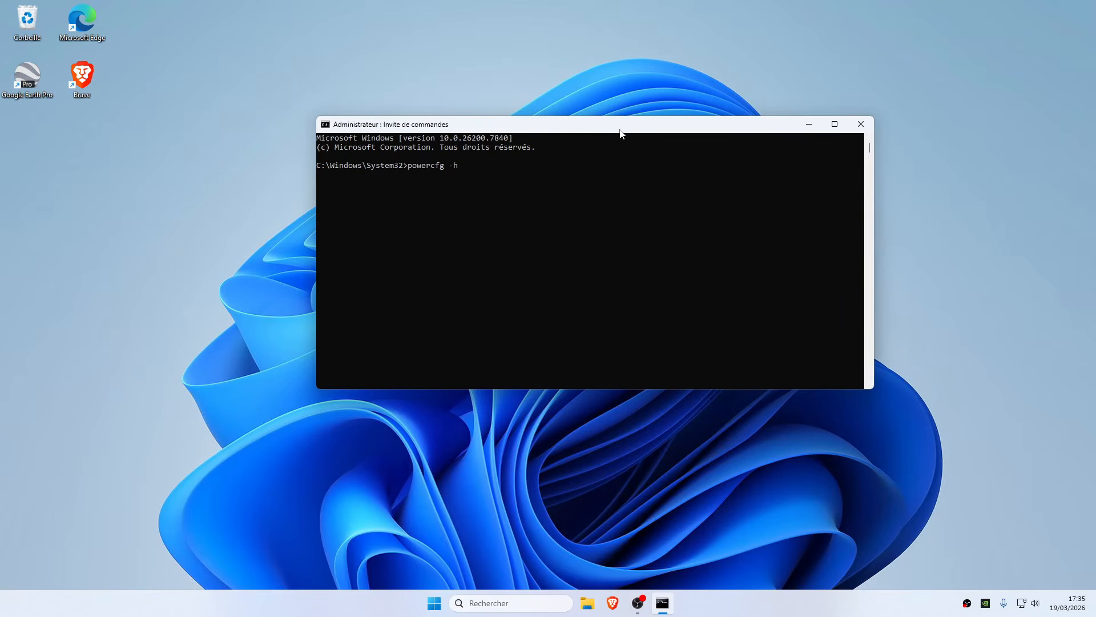
pyautogui.write('ff')
pyautogui.press('Return')
pyautogui.moveTo(493, 125); pyautogui.dragTo(496, 100)
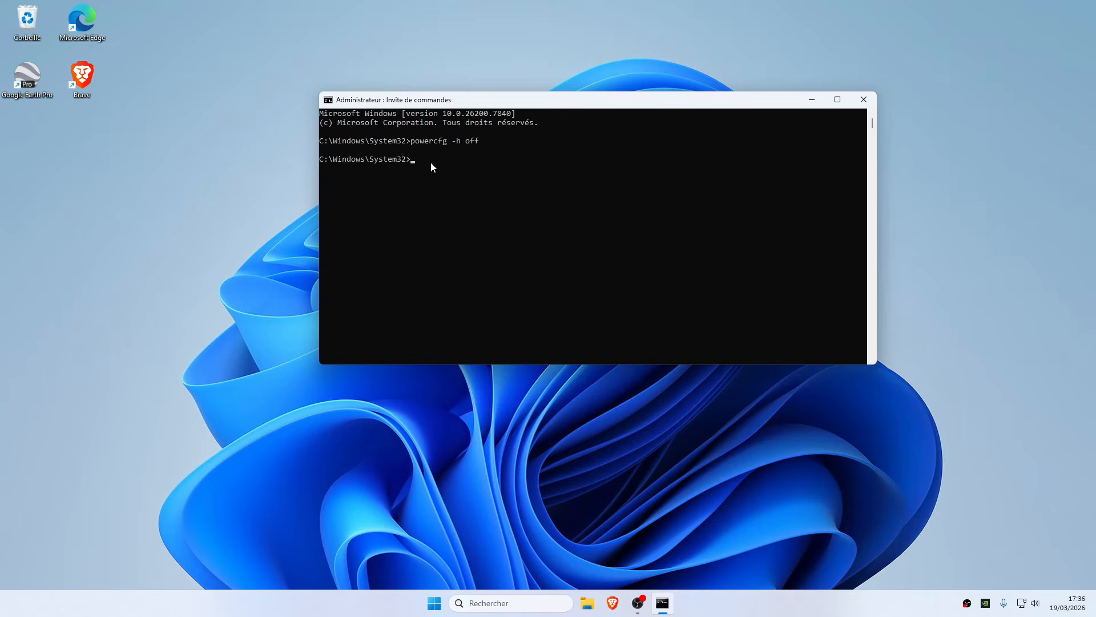
# Step: Check the free space on Disque local (C:) in Ce PC alongside the Command Prompt, and close the file explorer
pyautogui.click(587, 603)
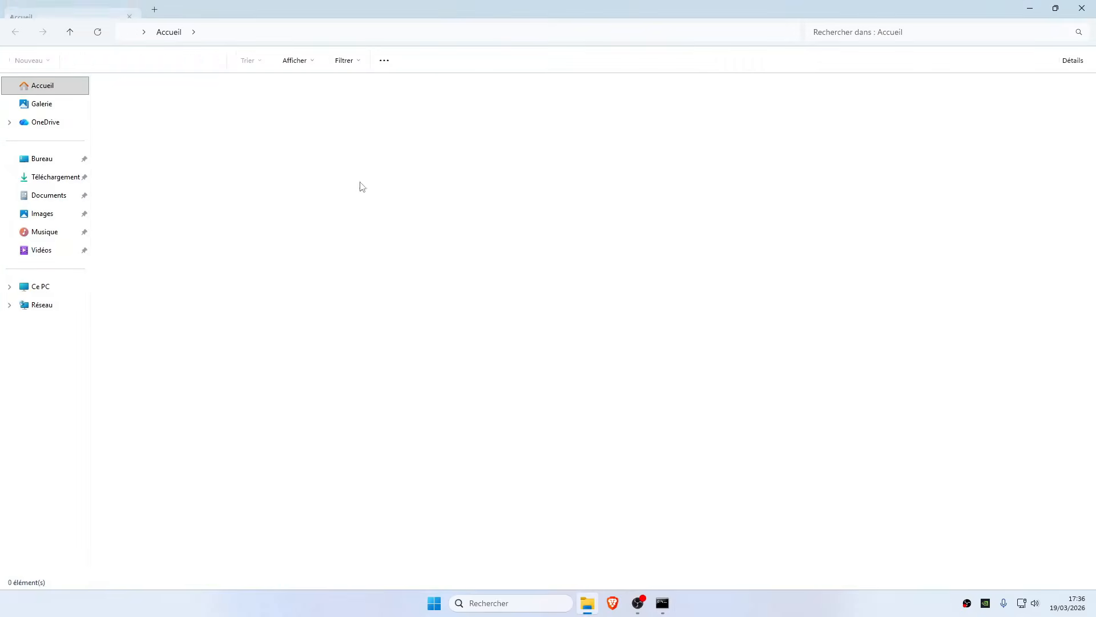
pyautogui.click(36, 286)
pyautogui.moveTo(271, 133); pyautogui.dragTo(314, 108)
pyautogui.click(314, 155)
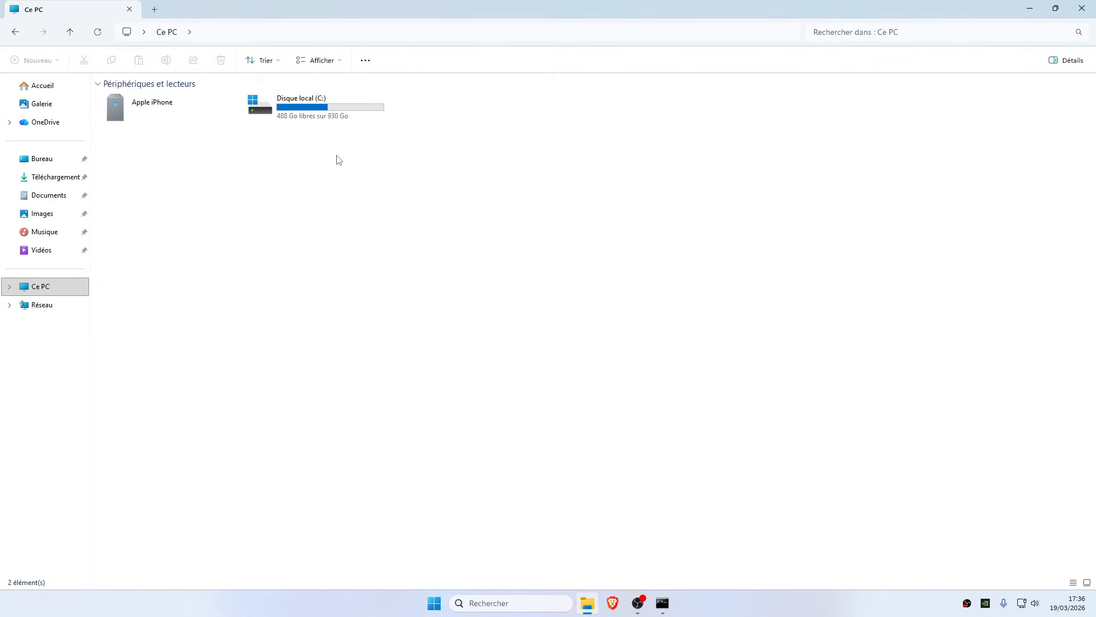
pyautogui.moveTo(285, 145)
pyautogui.mouseDown()
pyautogui.moveTo(281, 127)
pyautogui.moveTo(272, 137)
pyautogui.moveTo(331, 104)
pyautogui.moveTo(307, 145)
pyautogui.mouseUp()
pyautogui.click(307, 145)
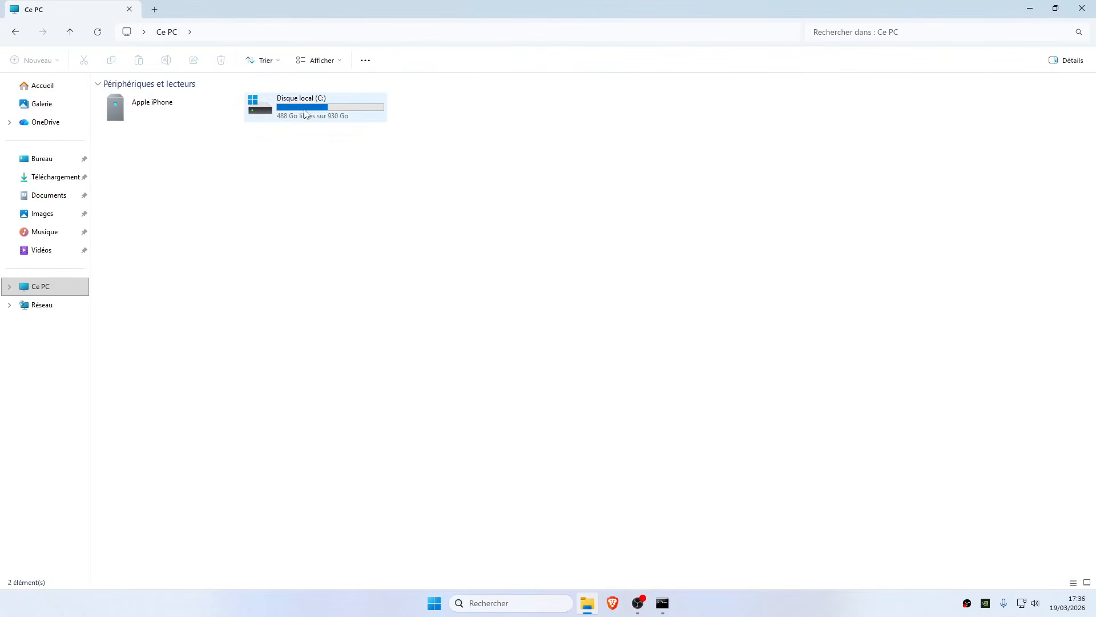
pyautogui.moveTo(526, 7); pyautogui.dragTo(528, 212)
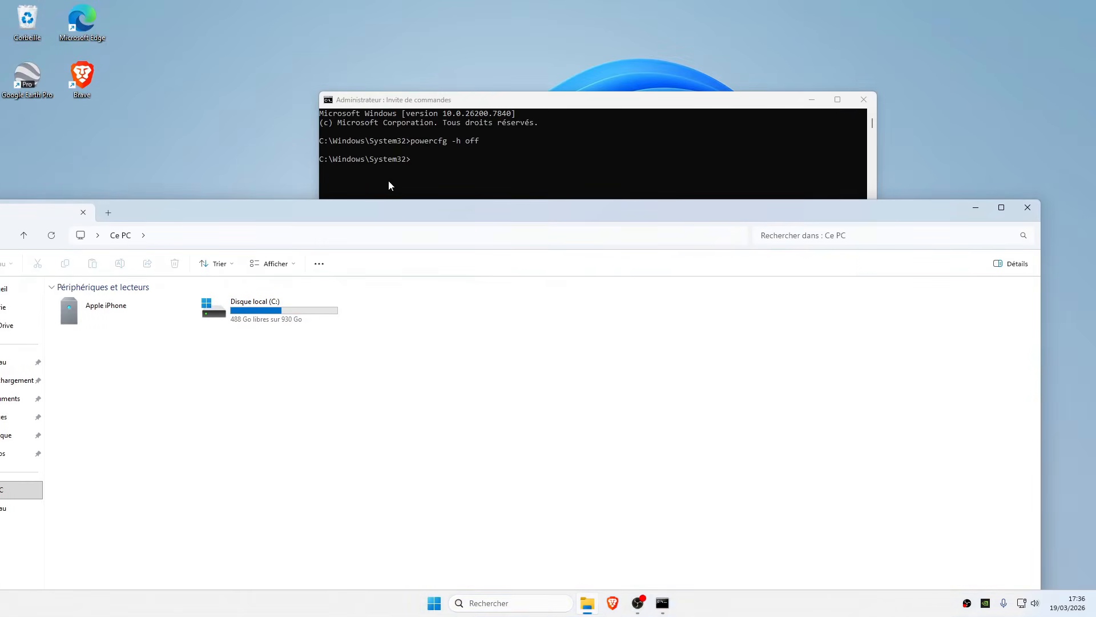
pyautogui.moveTo(319, 222); pyautogui.dragTo(486, 194)
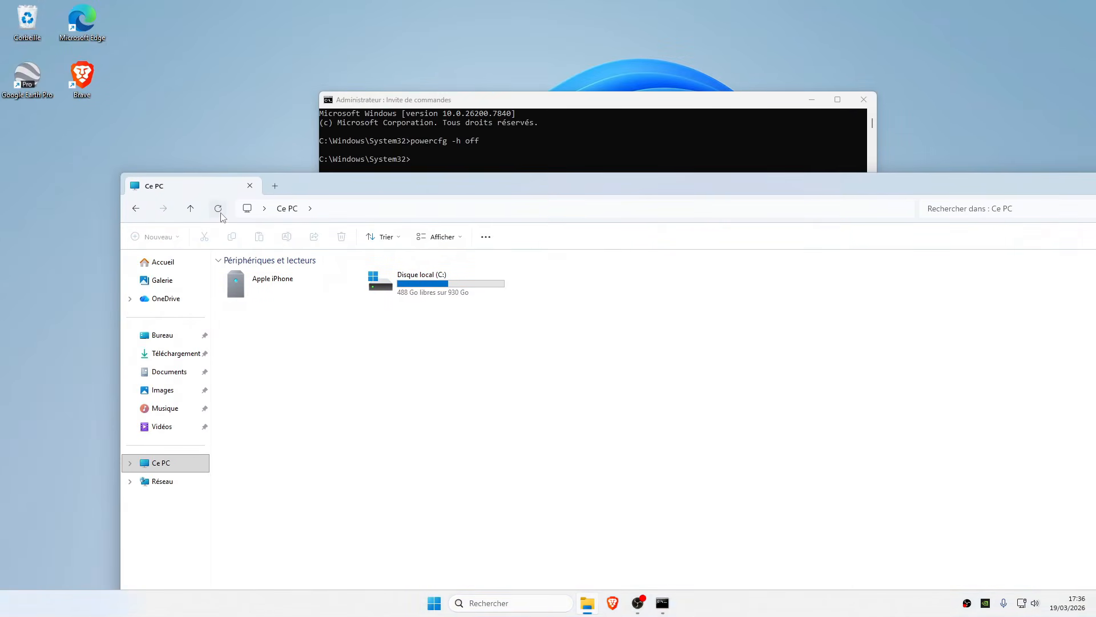
pyautogui.click(404, 303)
pyautogui.moveTo(479, 193); pyautogui.dragTo(430, 210)
pyautogui.moveTo(498, 193); pyautogui.dragTo(260, 204)
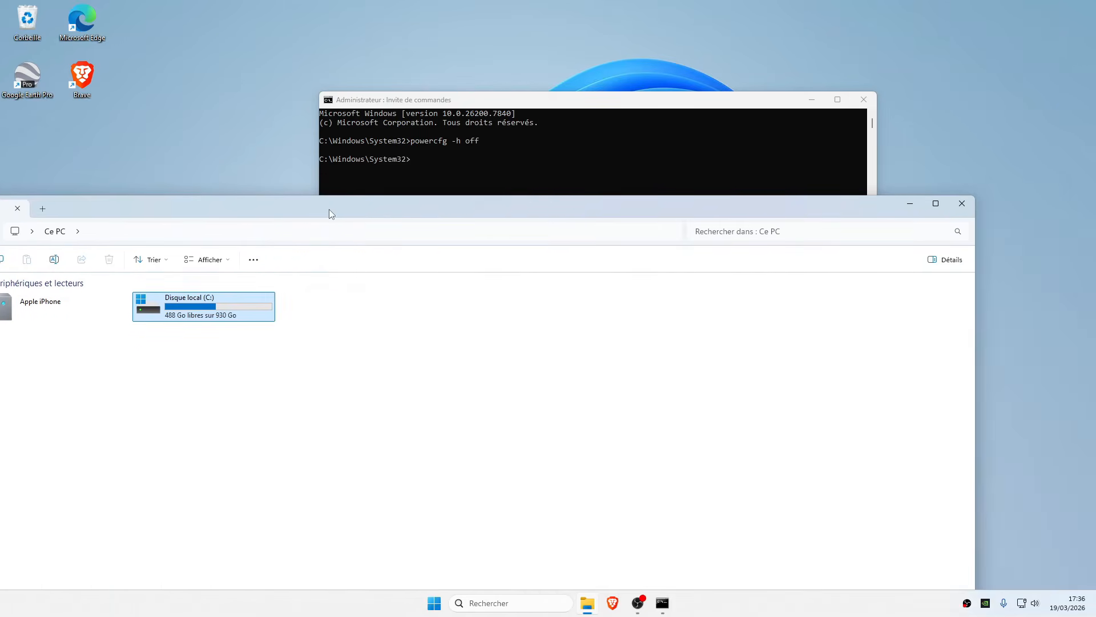
pyautogui.click(963, 205)
# Step: Re-enable hibernation by running powercfg -h on, and close the Command Prompt
pyautogui.click(437, 162)
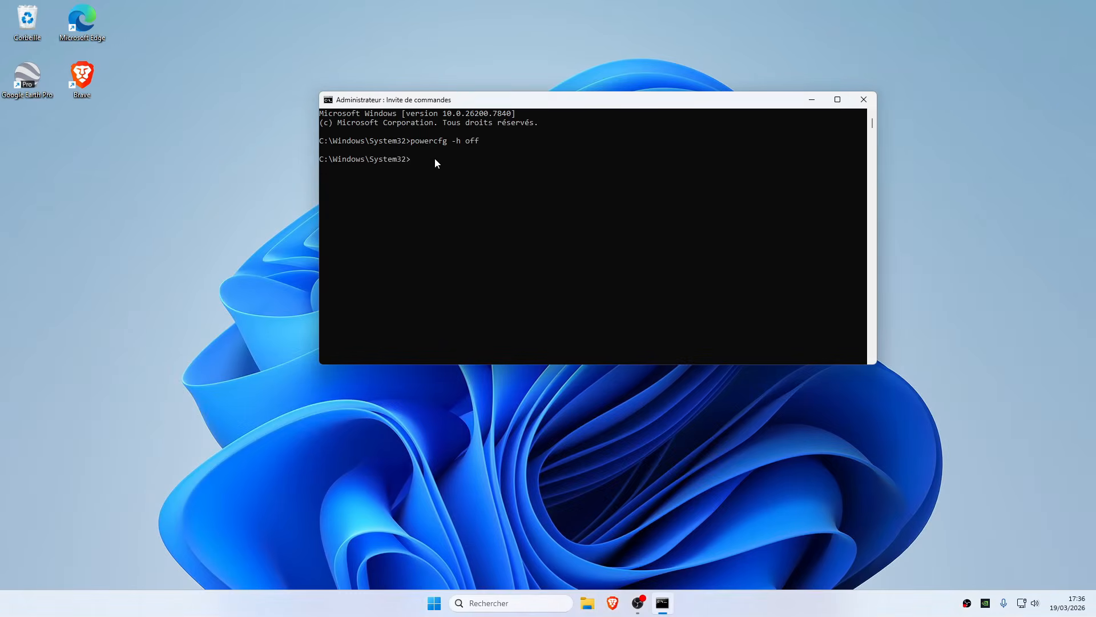
pyautogui.write('powercfg -h on')
pyautogui.press('Return')
pyautogui.moveTo(542, 104); pyautogui.dragTo(514, 95)
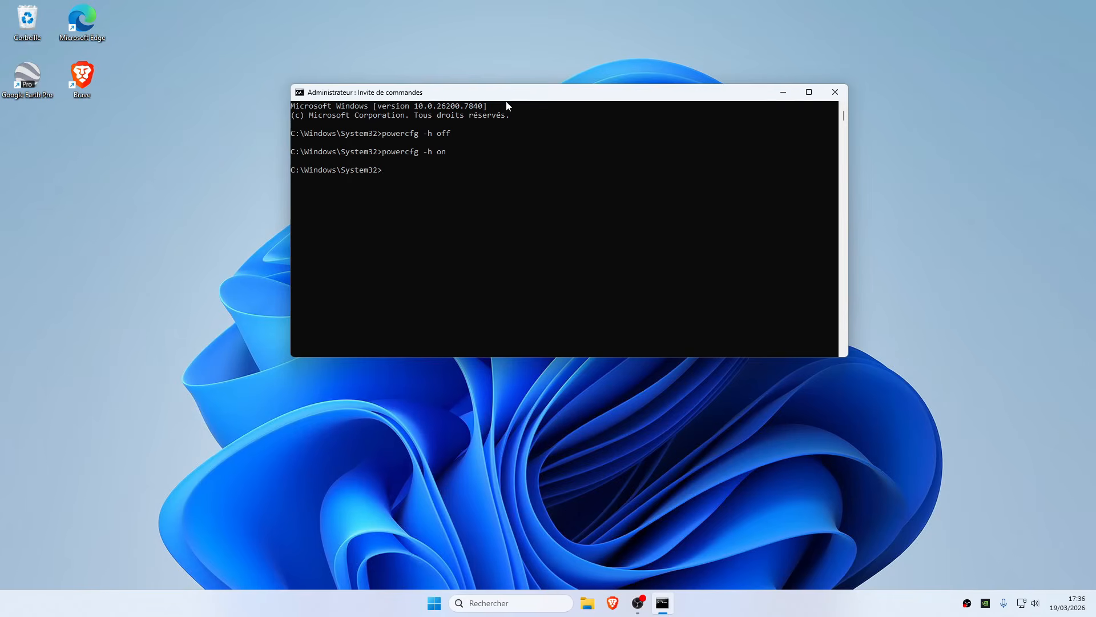
pyautogui.click(832, 91)
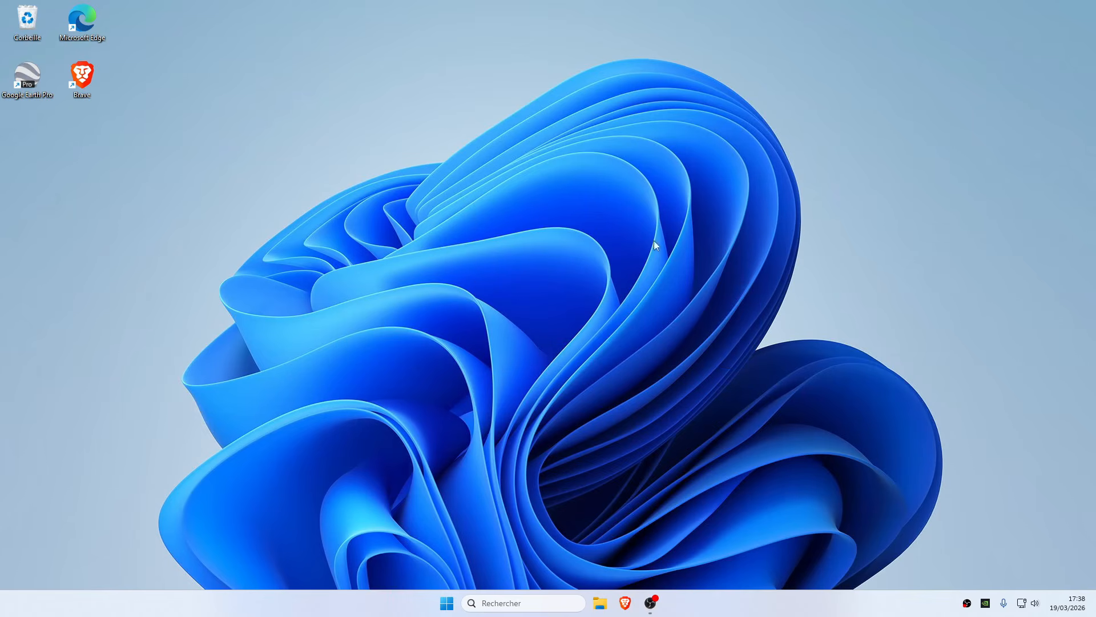
# Step: Run the prefetch command from the Exécuter dialog to open the Windows Prefetch folder
pyautogui.click(446, 603)
pyautogui.rightClick(445, 603)
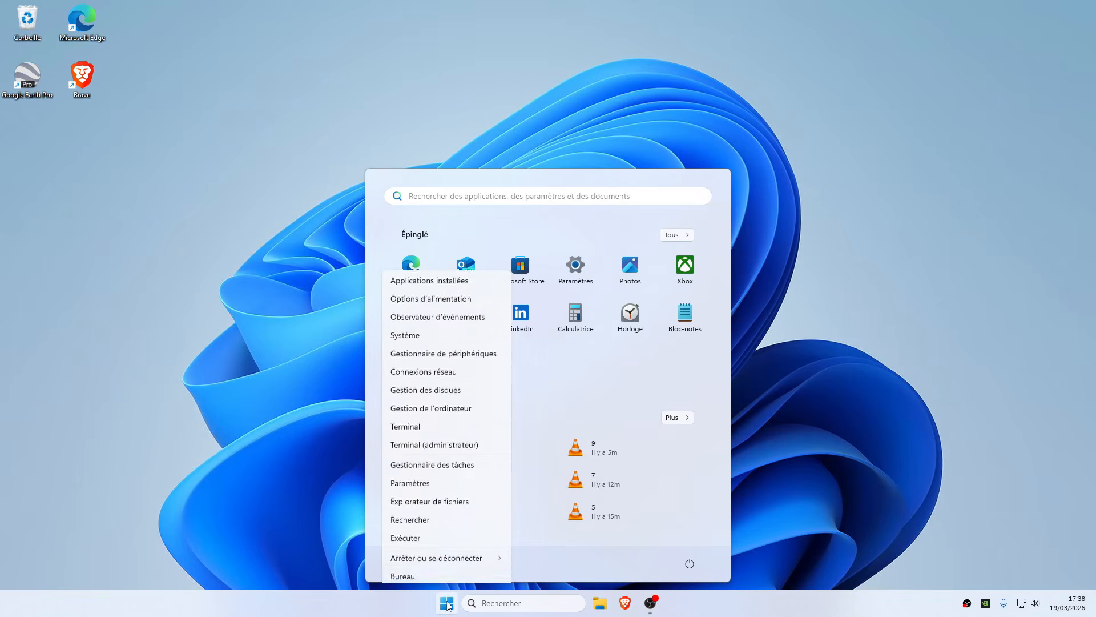
pyautogui.click(405, 533)
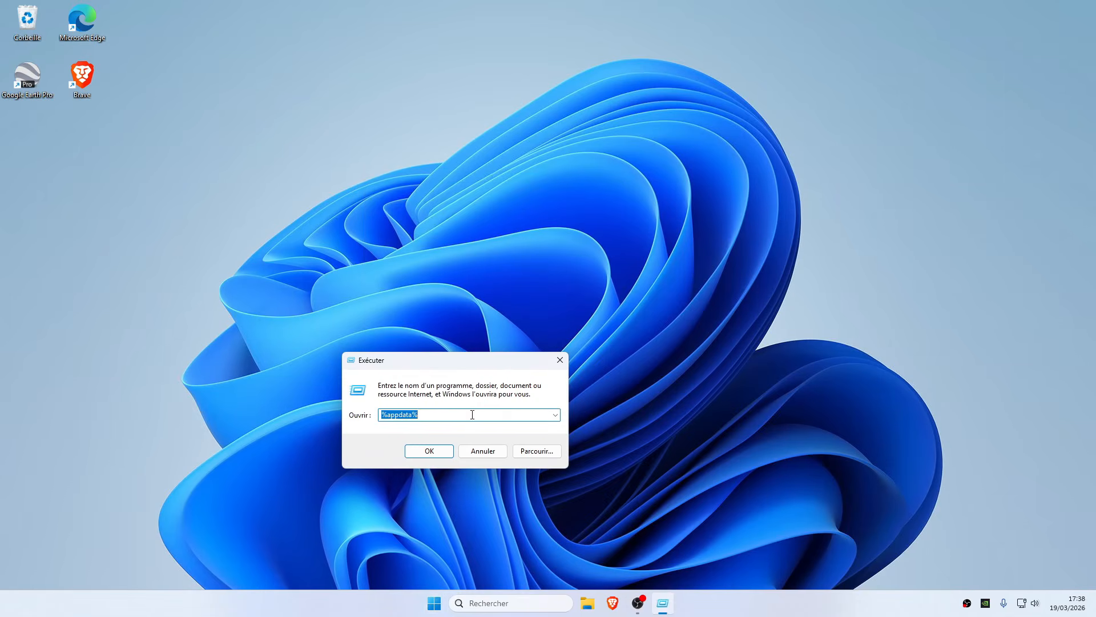
pyautogui.press('BackSpace')
pyautogui.write('prefetch')
pyautogui.click(431, 452)
pyautogui.click(562, 315)
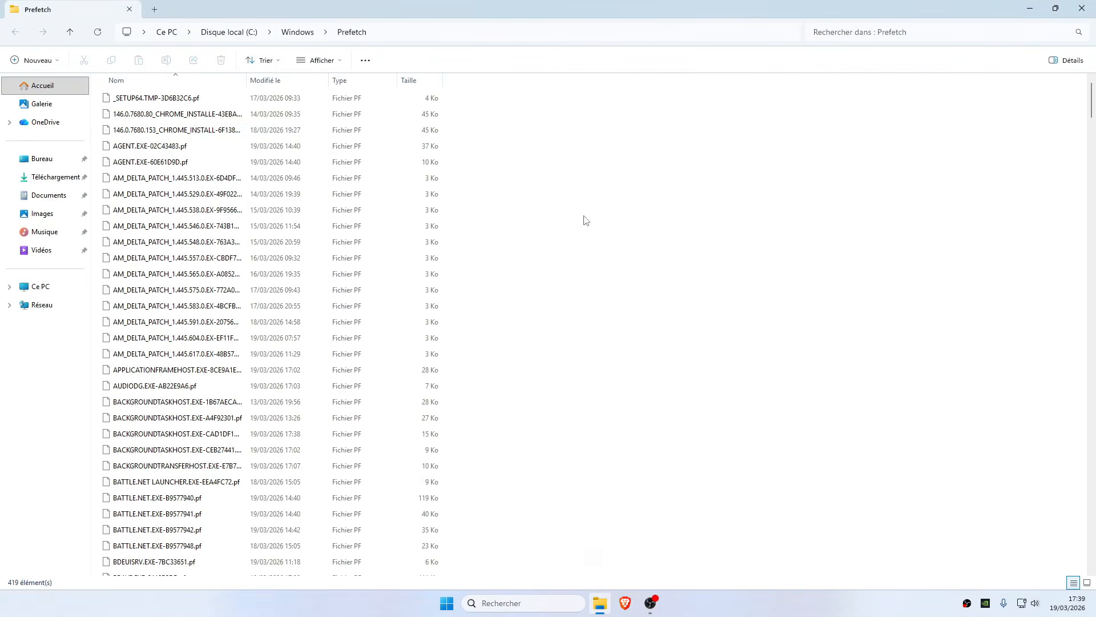
# Step: Delete all the files in the Prefetch folder and close its window
pyautogui.hotkey('ctrl', 'a')
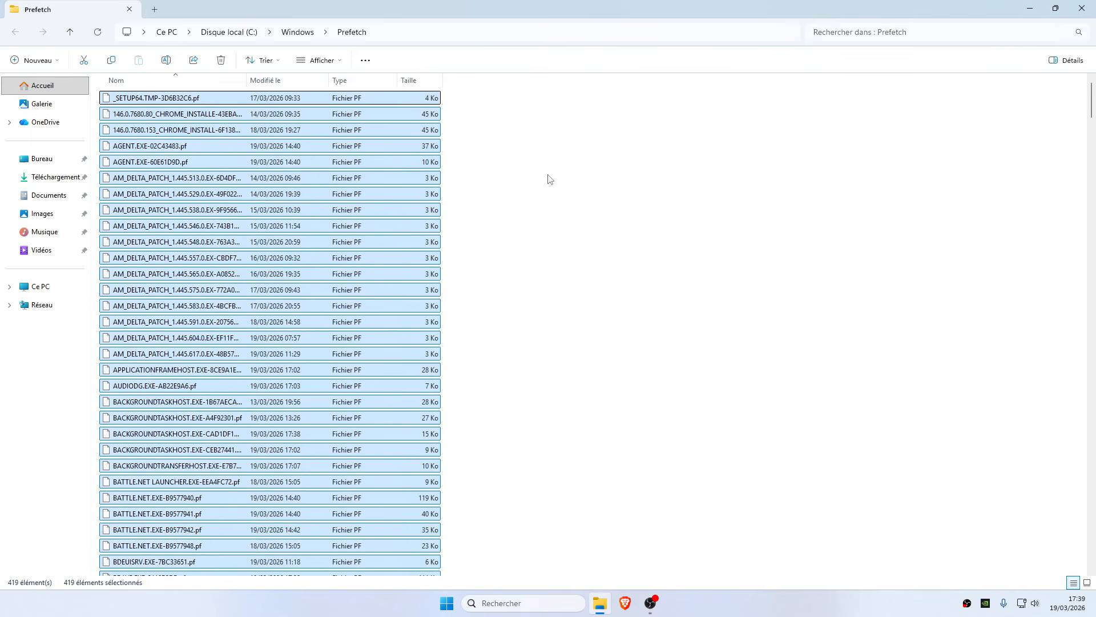
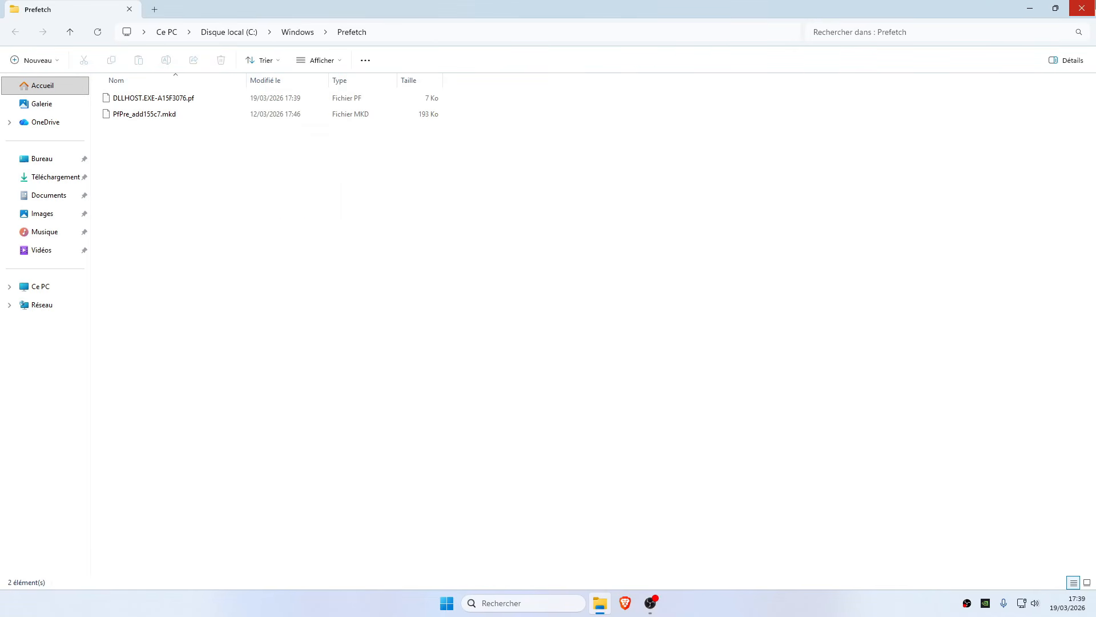
pyautogui.click(1082, 8)
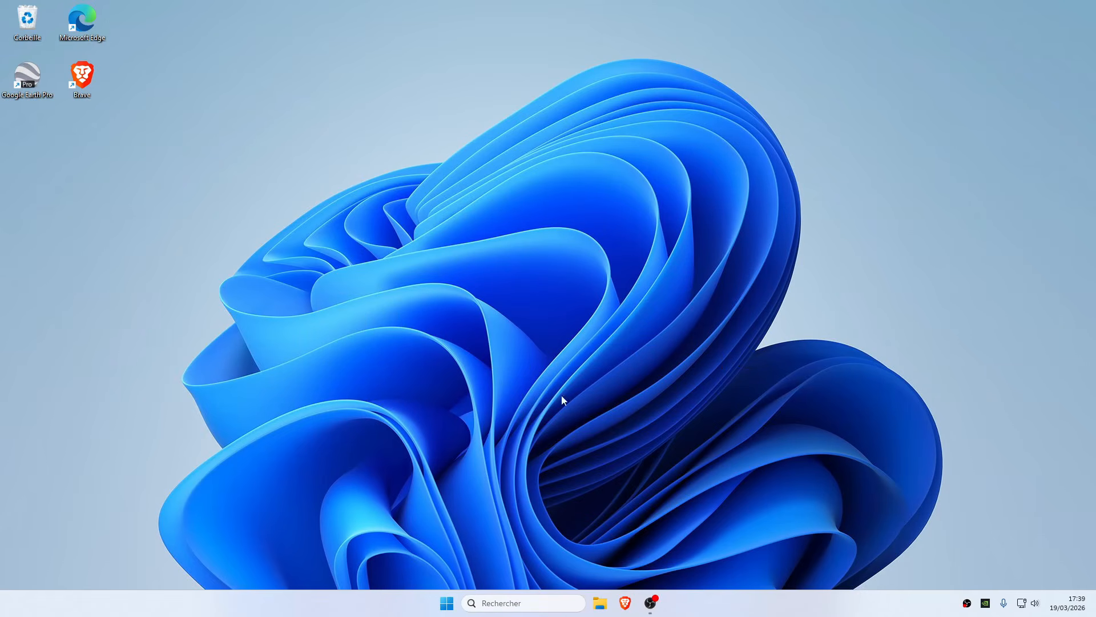
# Step: Search for "para" among the applications and open the Paramètres app
pyautogui.click(450, 604)
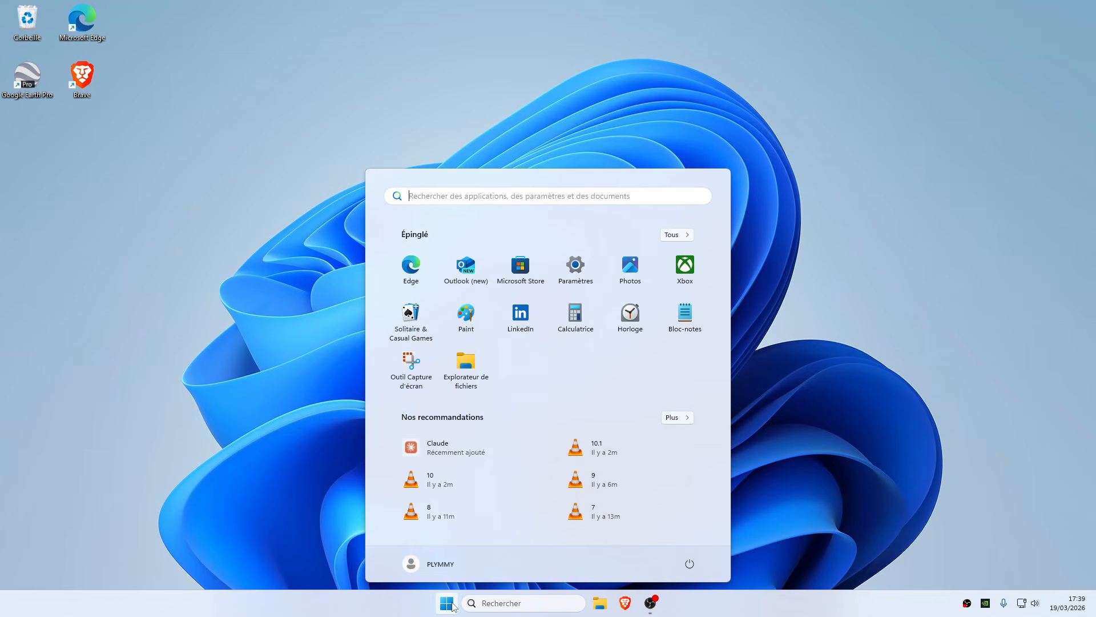
pyautogui.rightClick(449, 604)
pyautogui.click(445, 604)
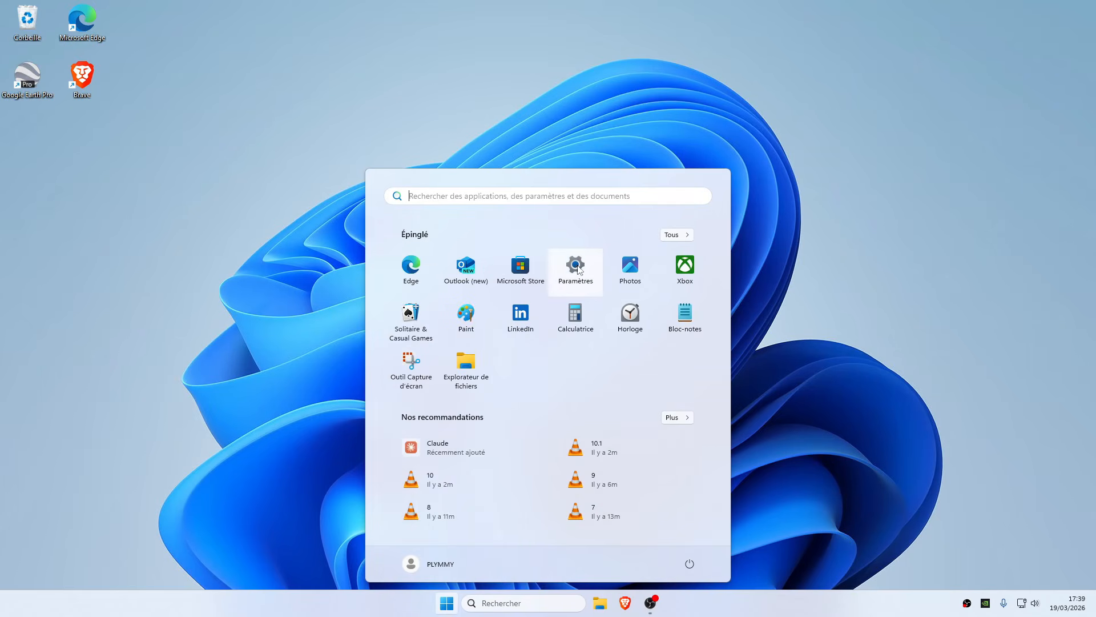
pyautogui.click(490, 196)
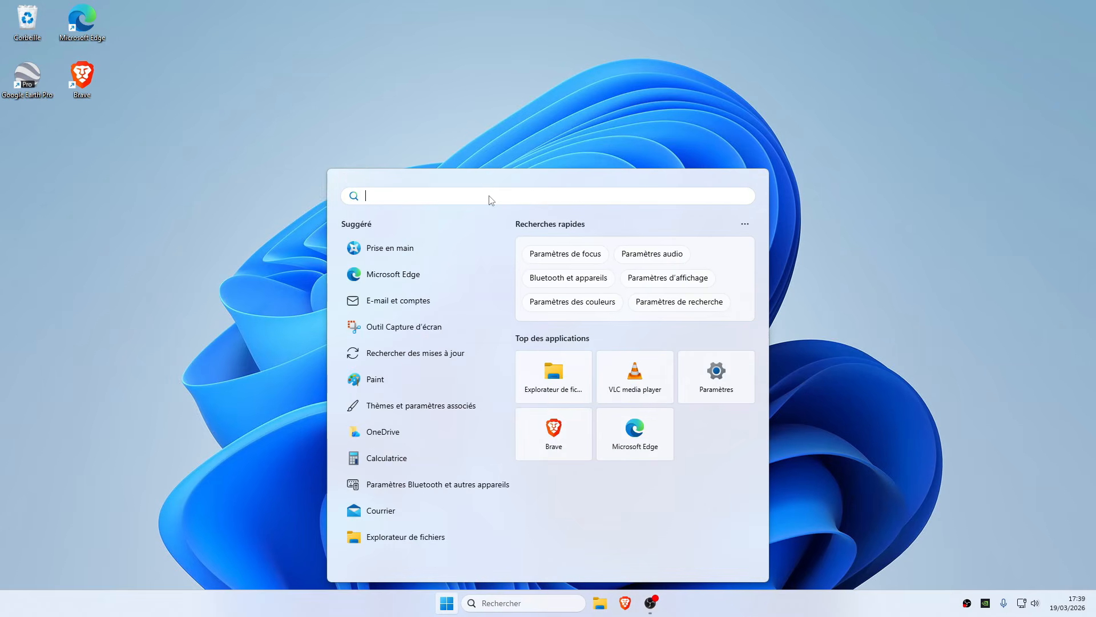
pyautogui.write('para')
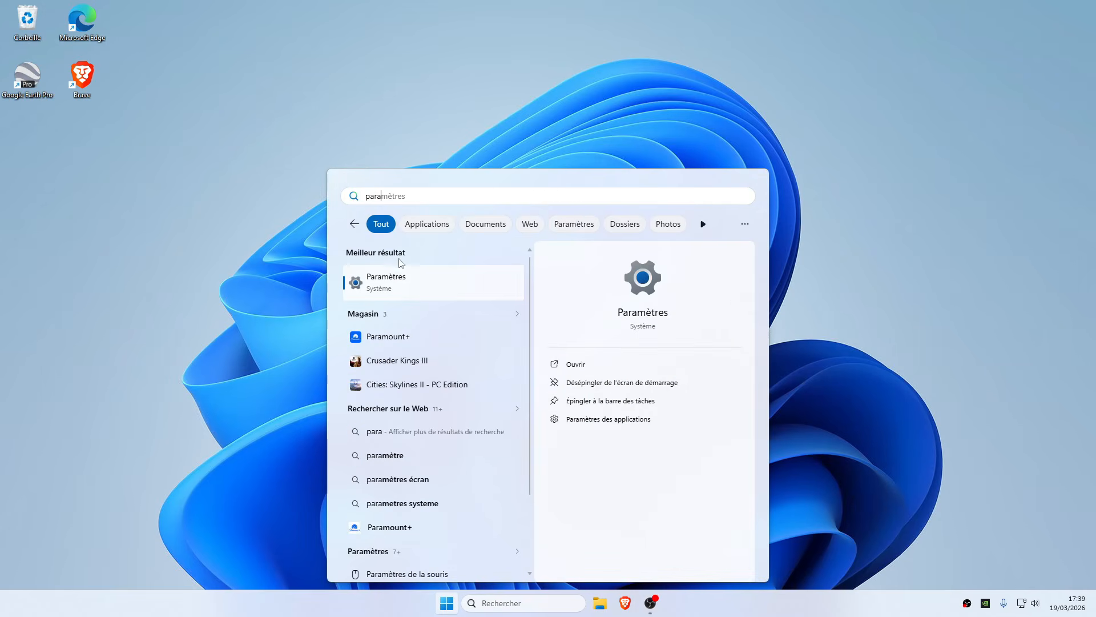
pyautogui.click(404, 283)
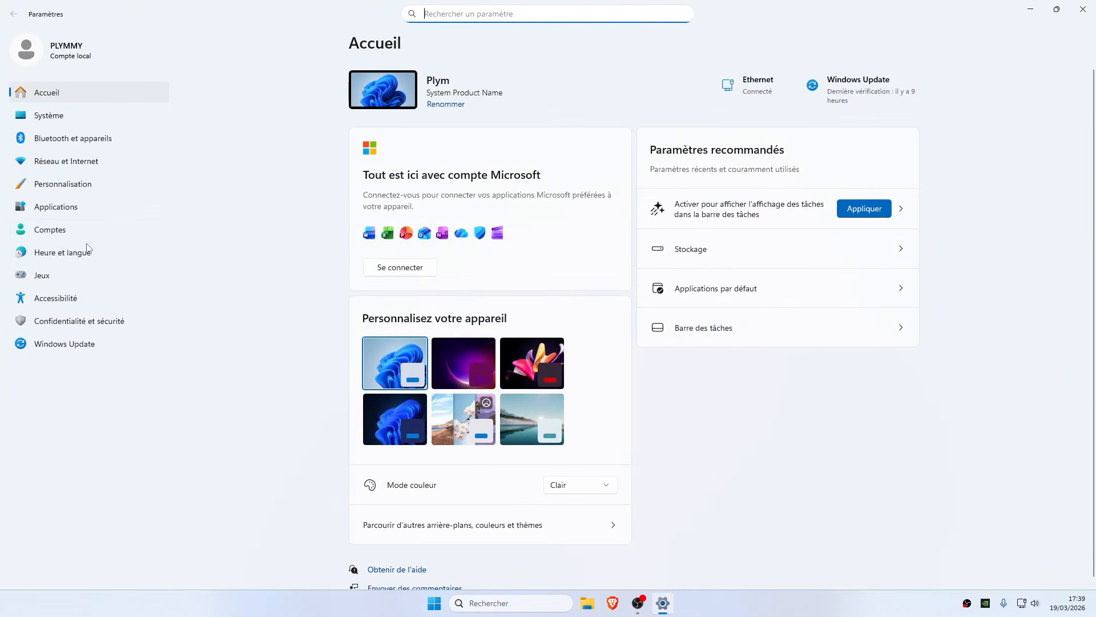
# Step: Go to the Stockage page of the Système settings and open the Assistant Stockage options
pyautogui.click(57, 116)
pyautogui.scroll(-3, 524, 388)
pyautogui.scroll(2, 524, 390)
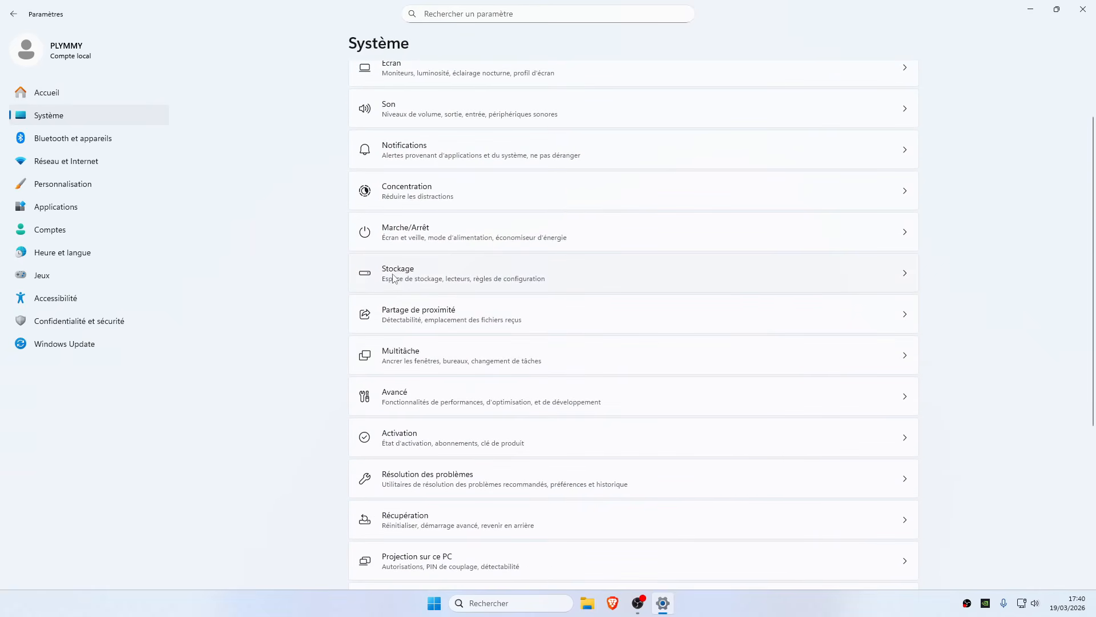
pyautogui.click(423, 271)
pyautogui.scroll(-1, 525, 307)
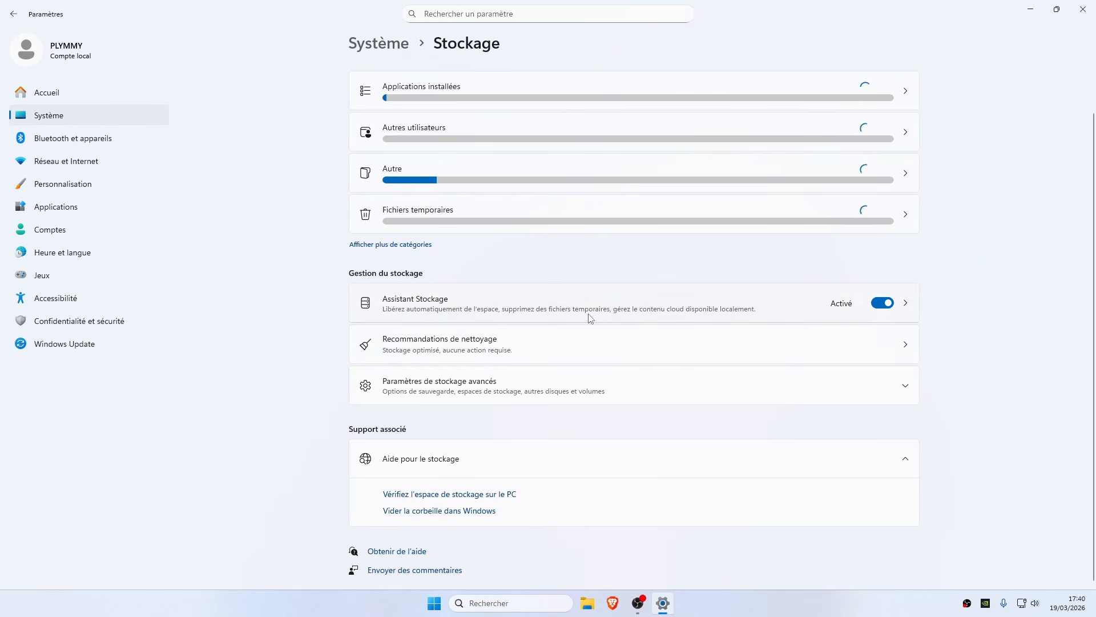
pyautogui.click(715, 313)
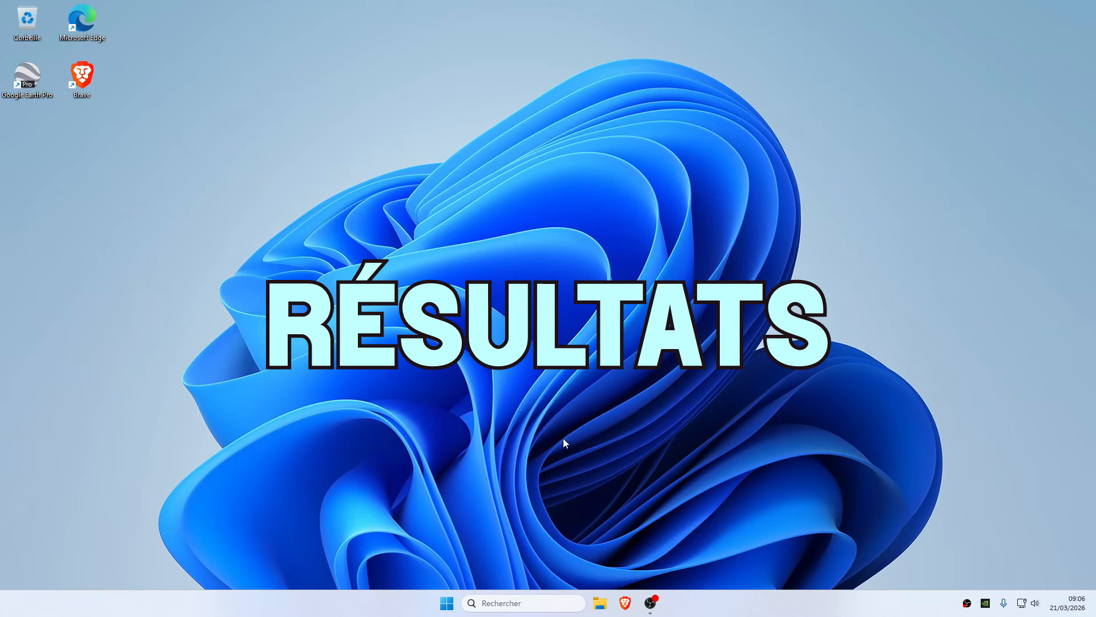
# Step: Open Ce PC in the file explorer and check the free space on Disque local (C:)
pyautogui.click(600, 603)
pyautogui.click(51, 194)
pyautogui.click(45, 231)
pyautogui.click(40, 286)
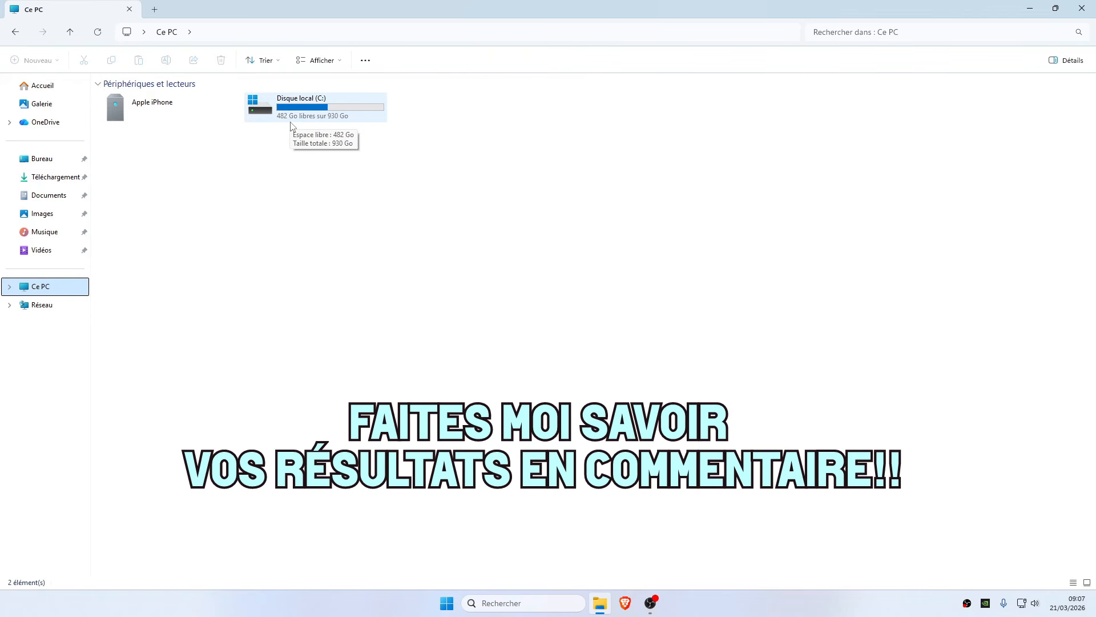
pyautogui.click(302, 109)
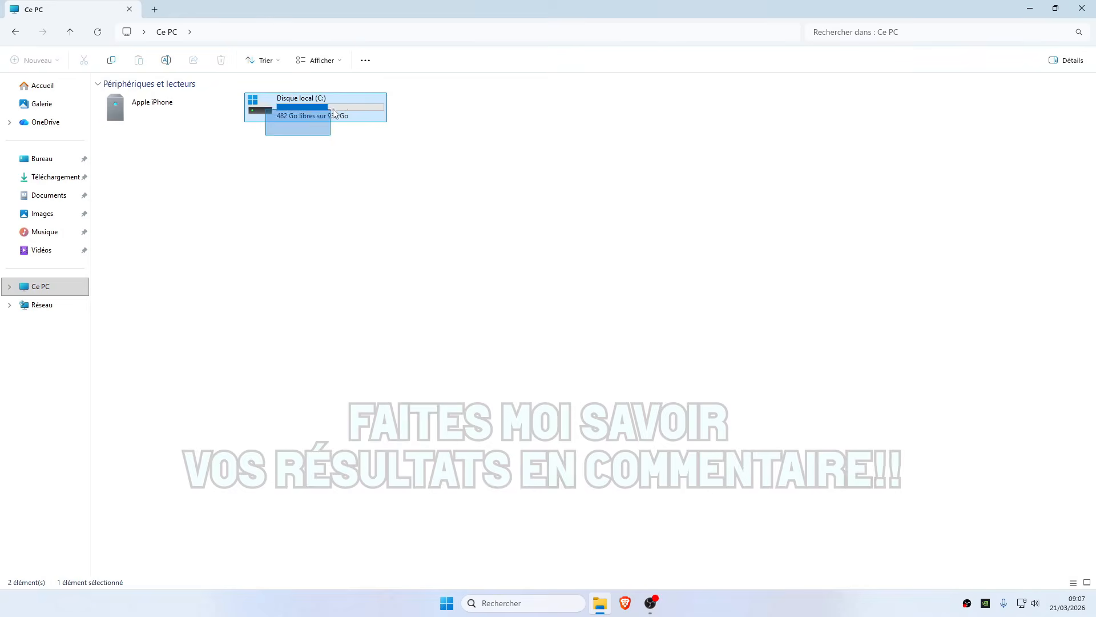
pyautogui.click(375, 144)
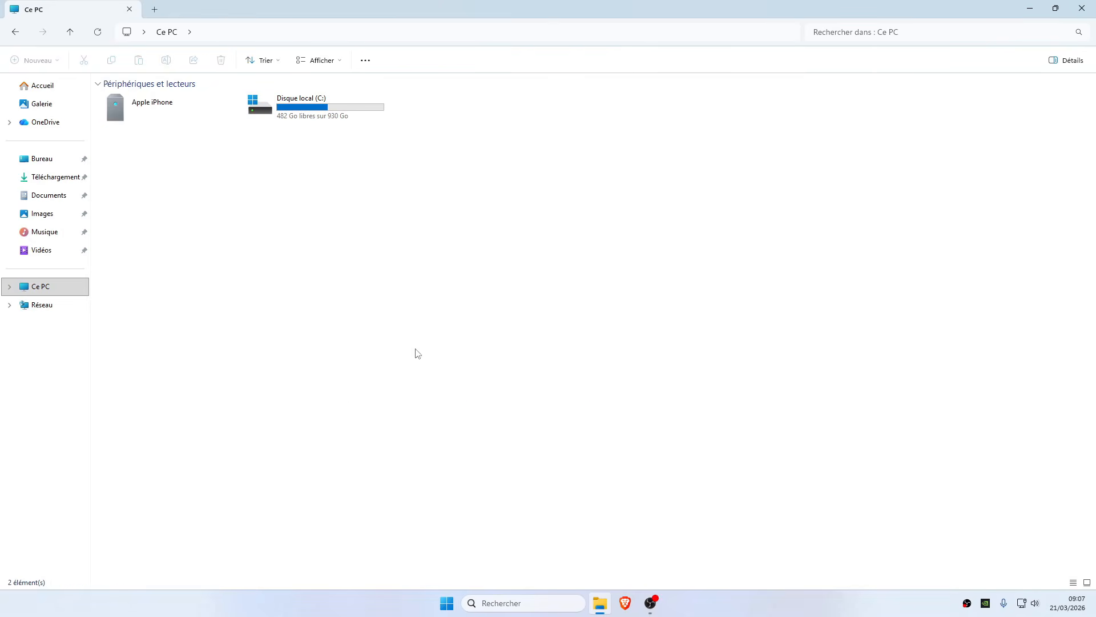